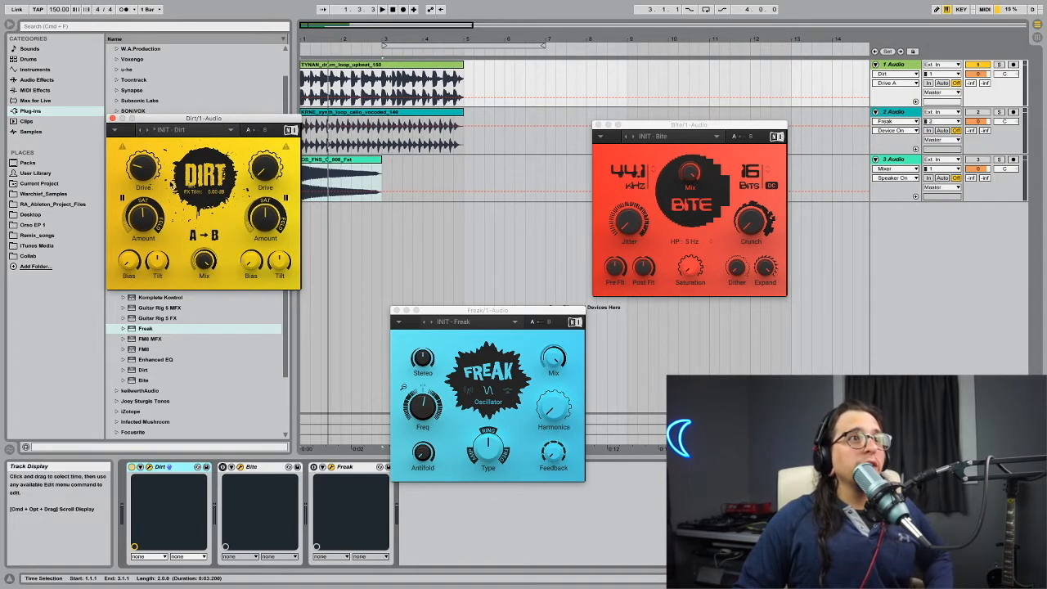
Switch Dirt off on track 1, set the arrangement loop to bars 1 to 5, and start playback.
click(131, 467)
key(space)
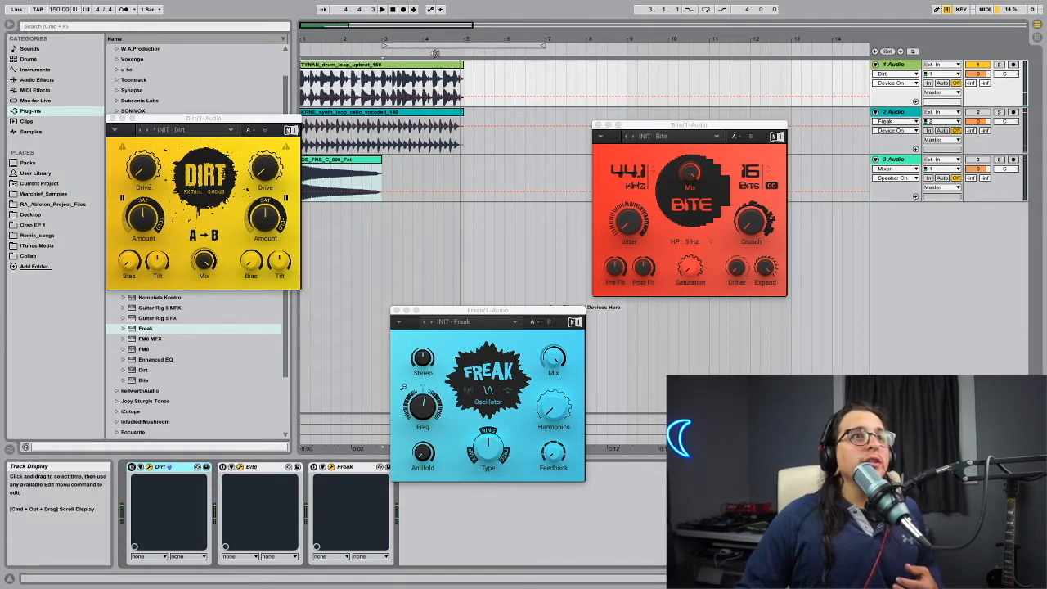
drag(442, 46, 356, 53)
key(space)
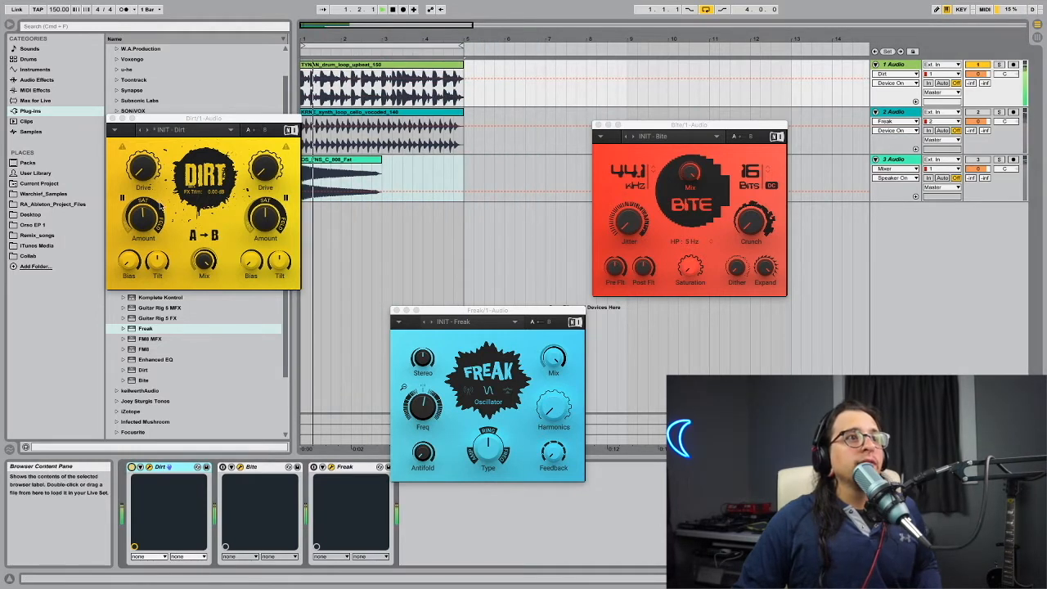
Set Dirt's stage A Drive to 35.5% during playback, stop the loop, and try out the stage A Amount.
click(143, 168)
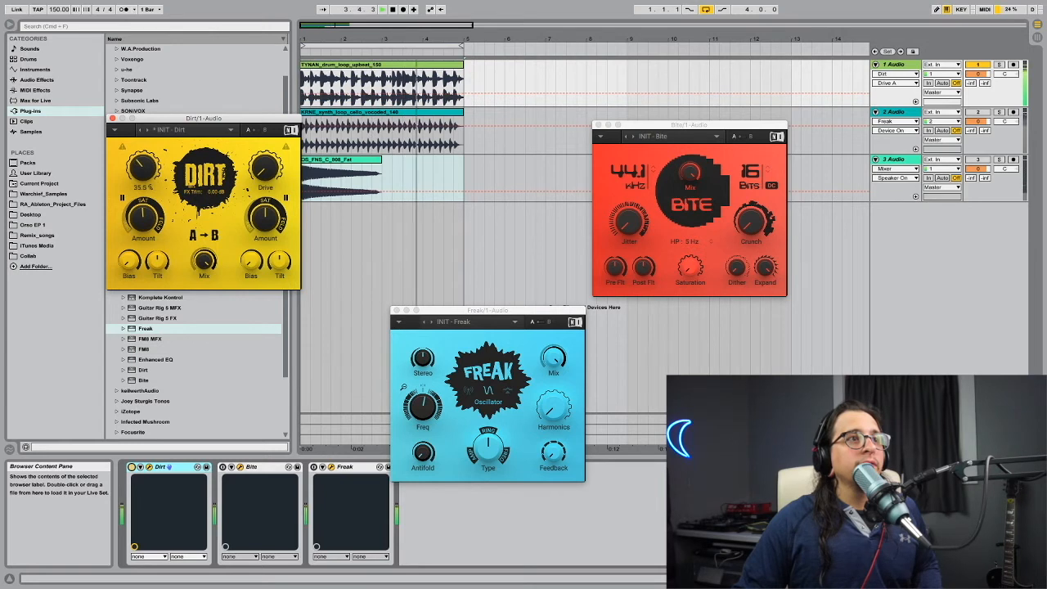
key(space)
drag(141, 216, 141, 262)
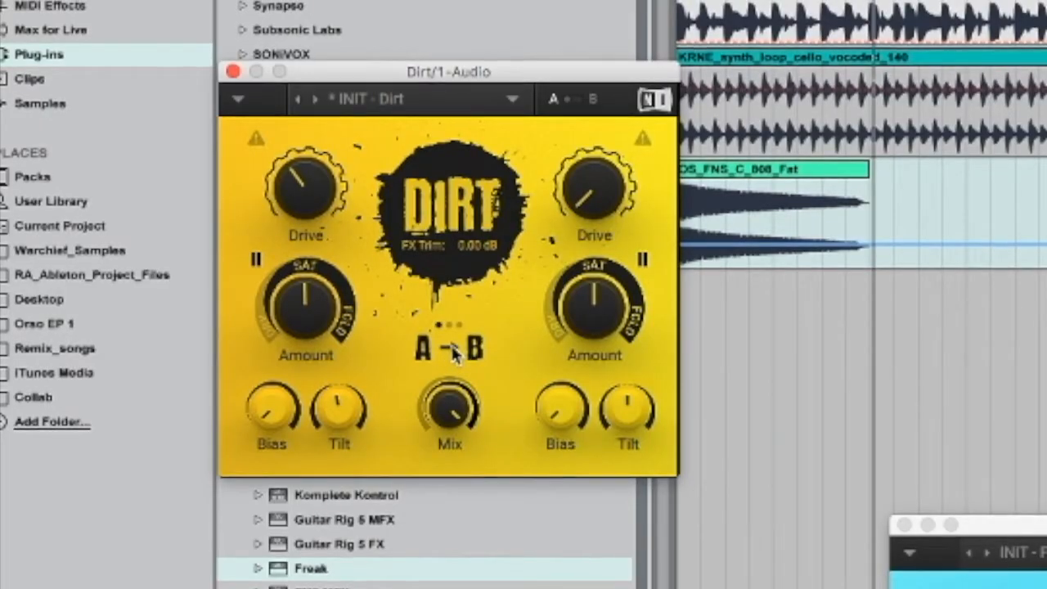
Cycle Dirt's routing through B into A and parallel, and back to A into B.
click(452, 352)
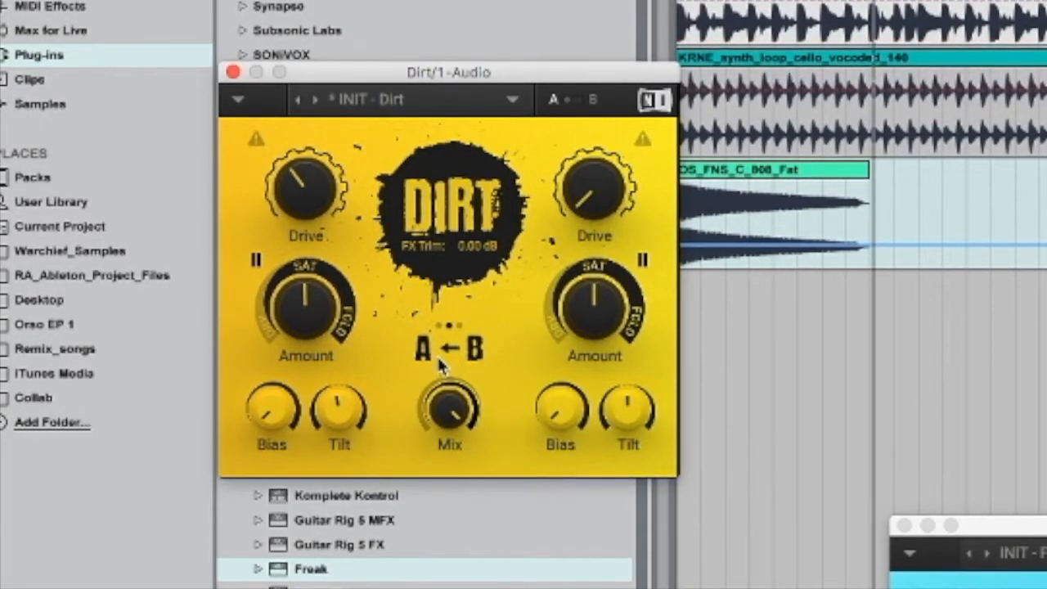
click(458, 351)
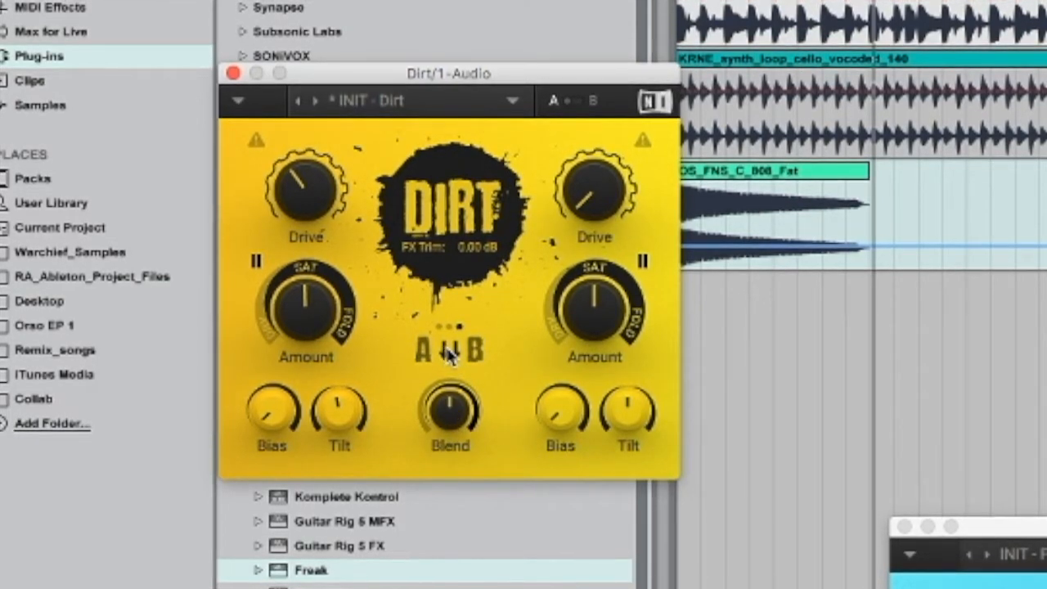
click(450, 352)
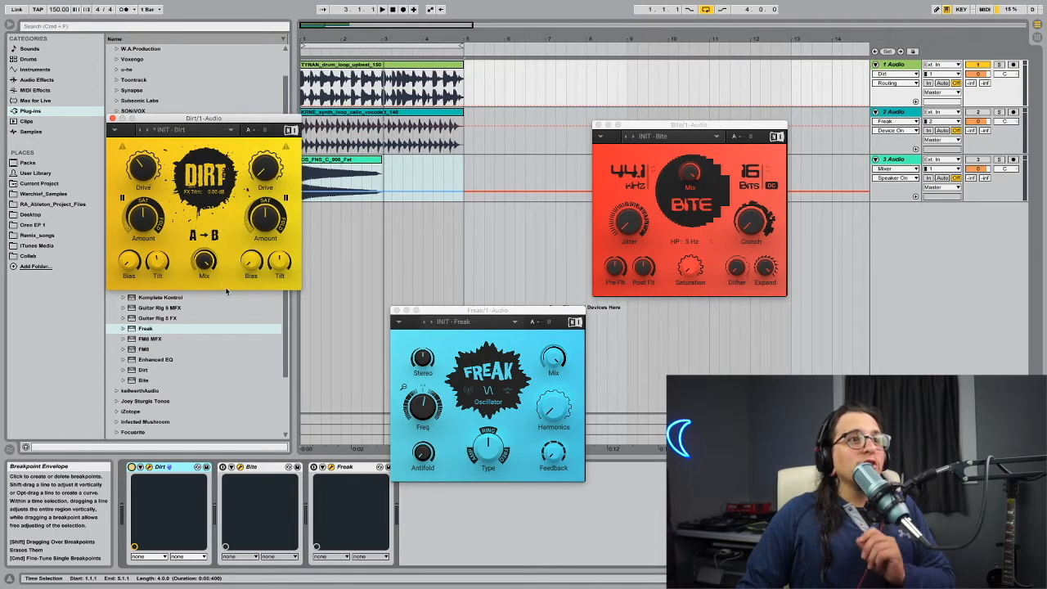
Sweep Dirt's Mix down and back up to 100%, and audition the drum loop.
drag(204, 260, 205, 317)
drag(205, 261, 205, 216)
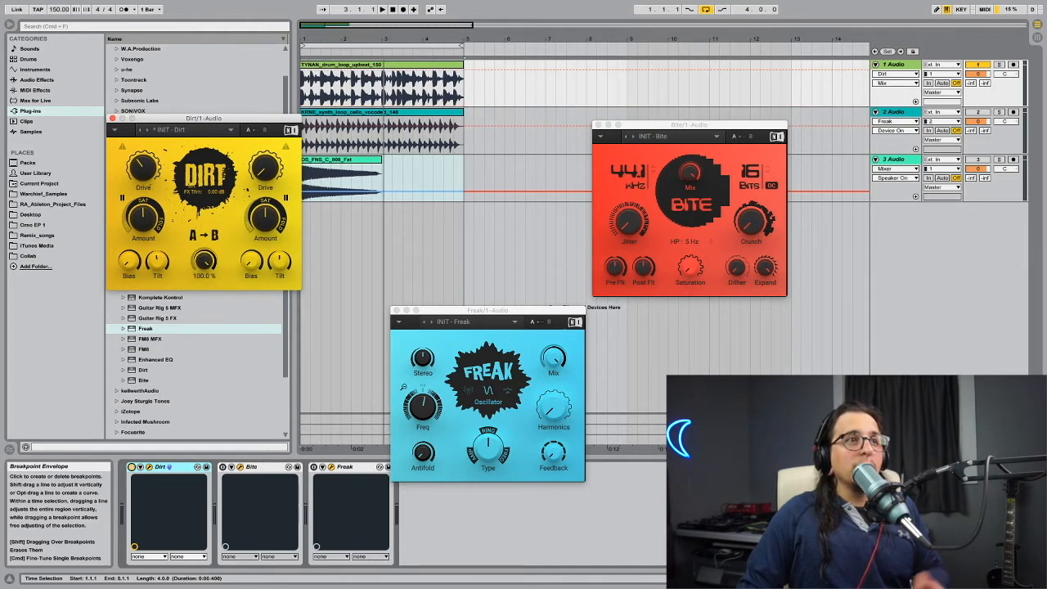
key(space)
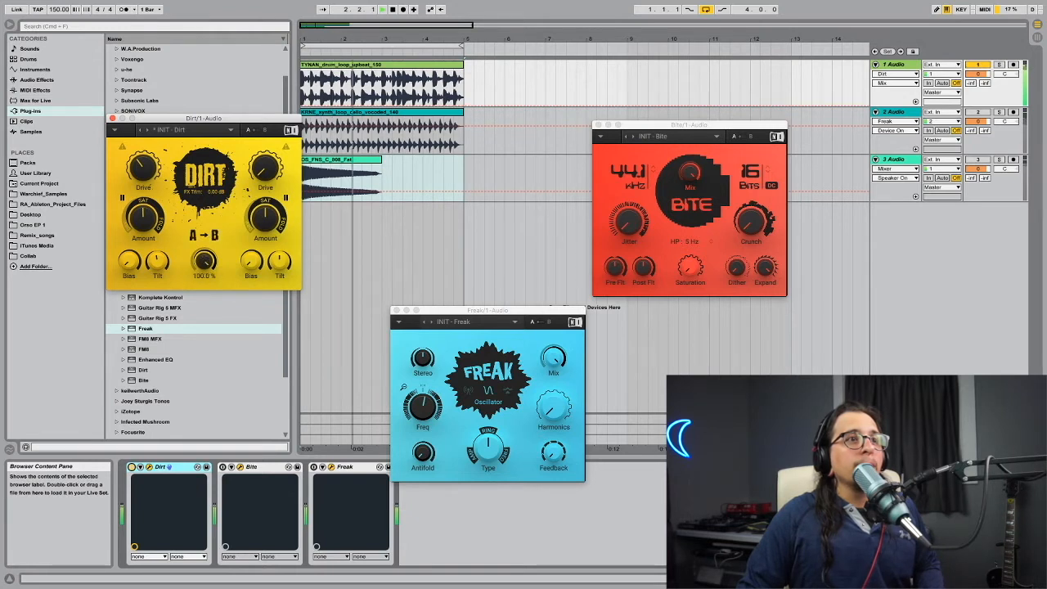
key(space)
Turn Dirt's stage B Amount down to minimum and raise it toward FOLD while the drum loop plays.
click(266, 211)
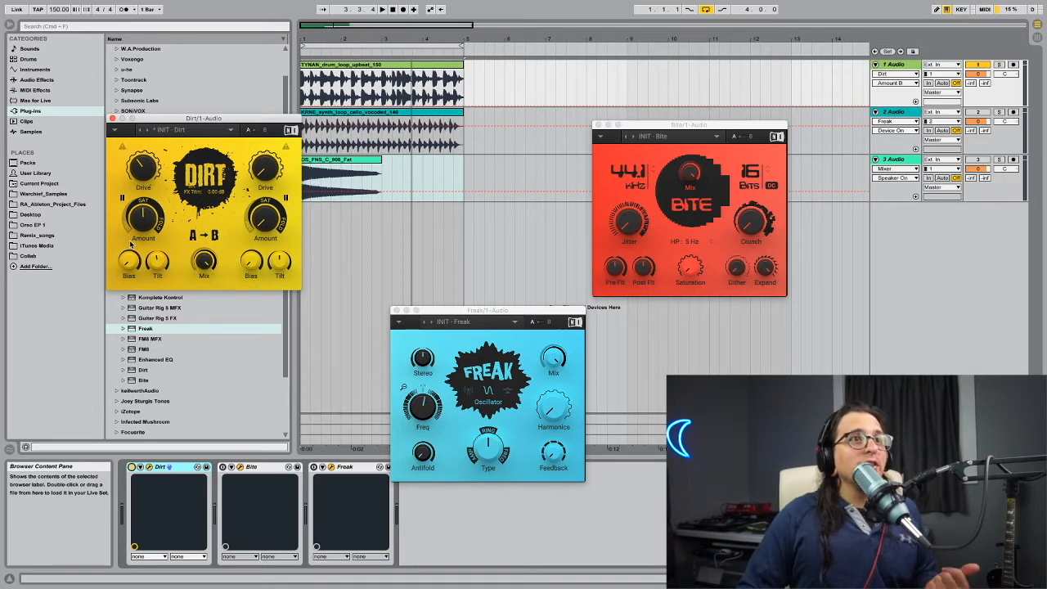
key(space)
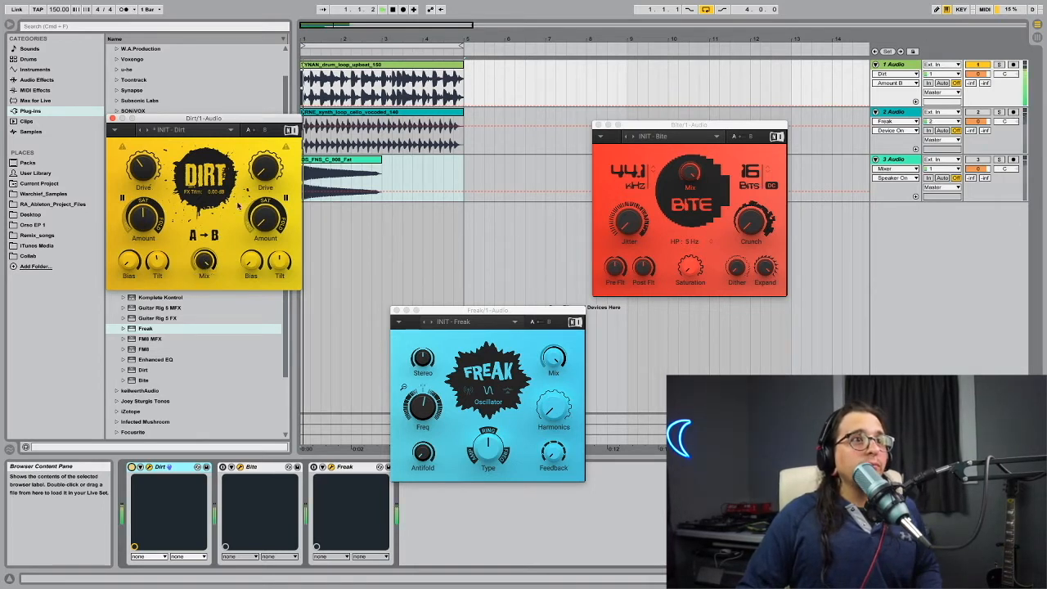
drag(264, 219, 265, 170)
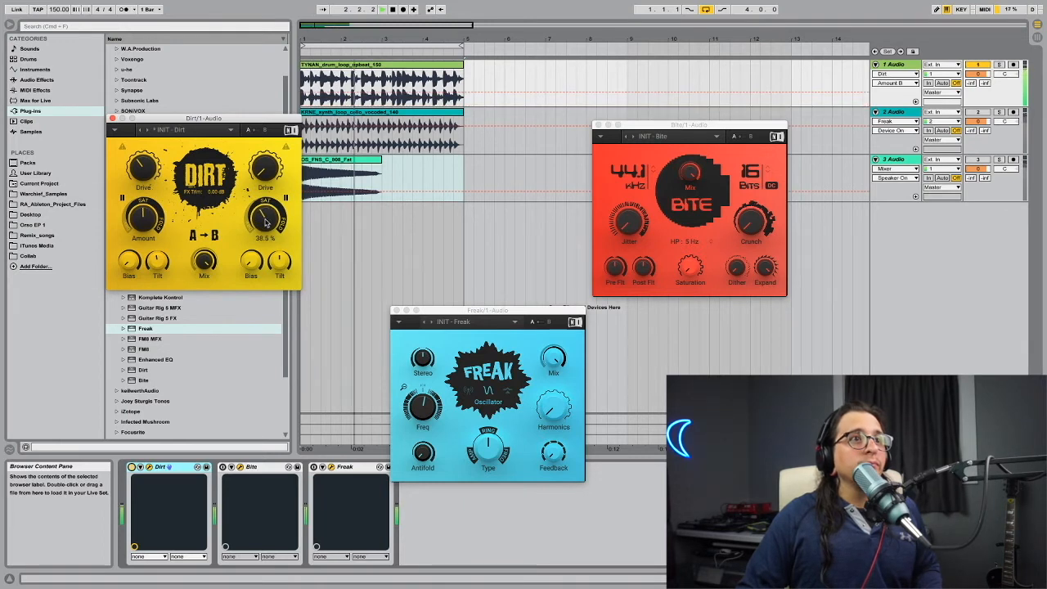
Switch Dirt off and switch Bite on in track 1's device chain.
click(132, 466)
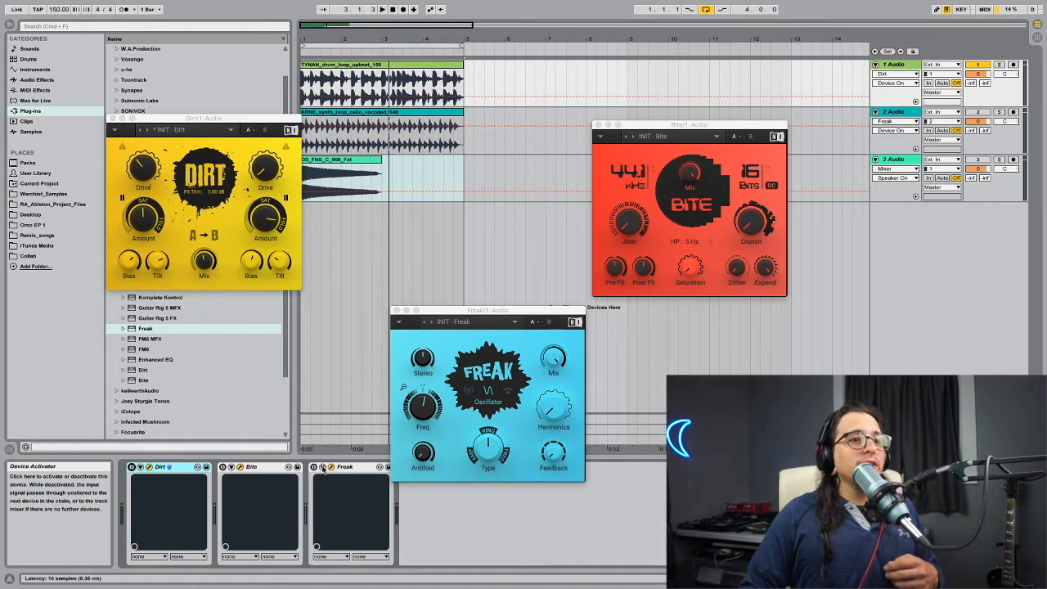
click(223, 466)
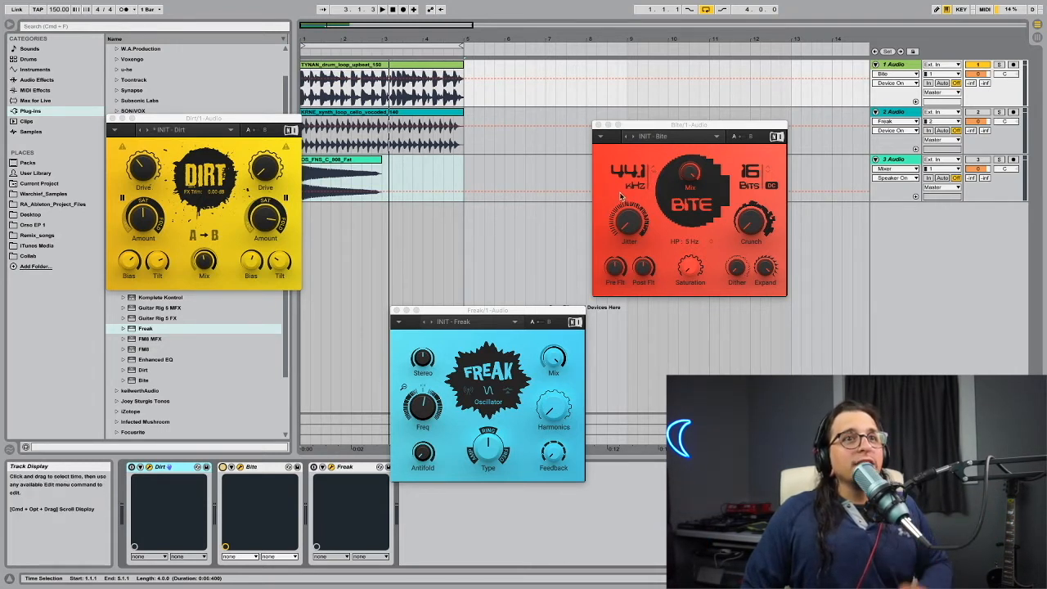
mouse_move(614, 264)
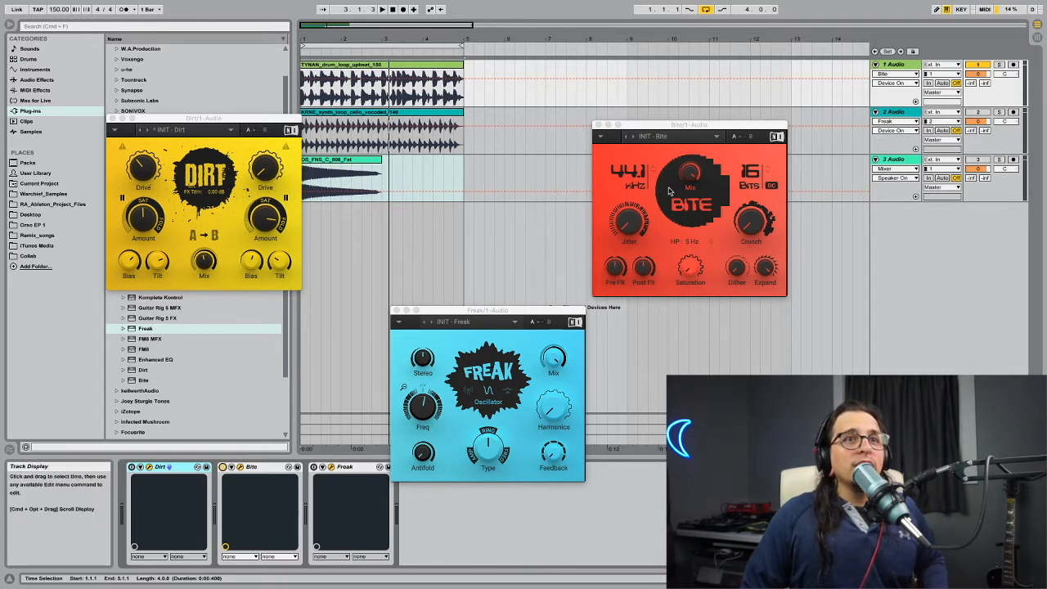
Try out Bite's sample rate, bit depth, high-pass and Mix controls, returning them to 44.1 kHz, 16 bits, 5 Hz and full mix.
drag(635, 180, 636, 245)
drag(636, 196, 635, 168)
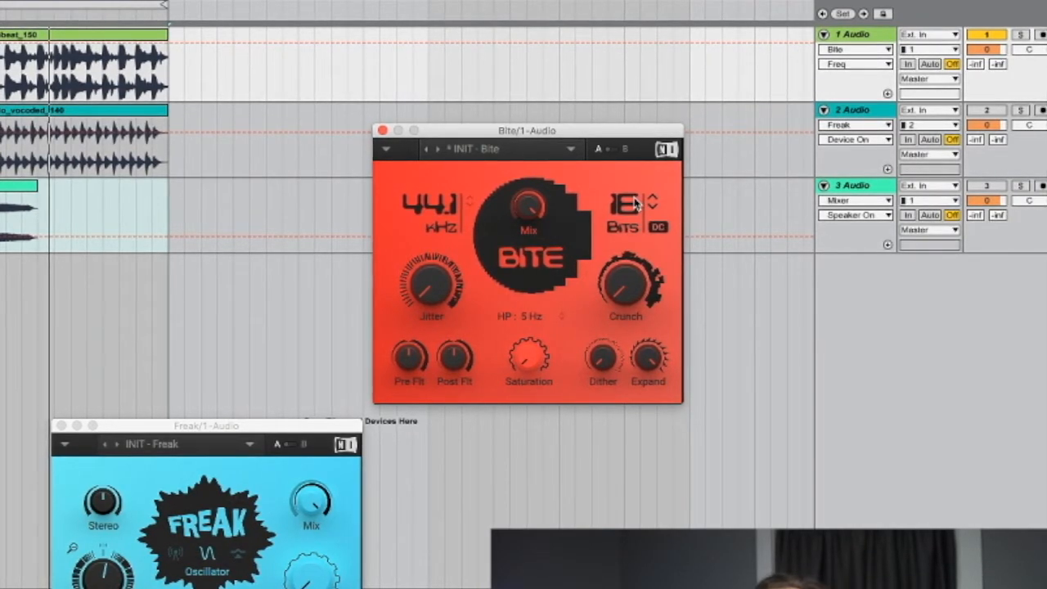
mouse_move(641, 209)
mouse_down()
mouse_move(640, 260)
mouse_move(642, 207)
mouse_up()
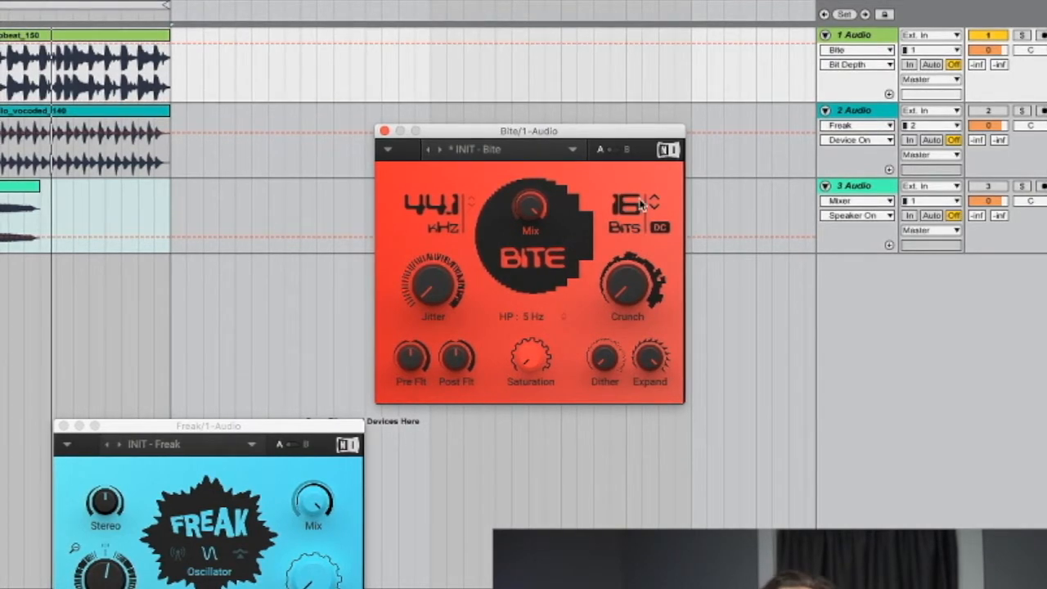
mouse_move(641, 288)
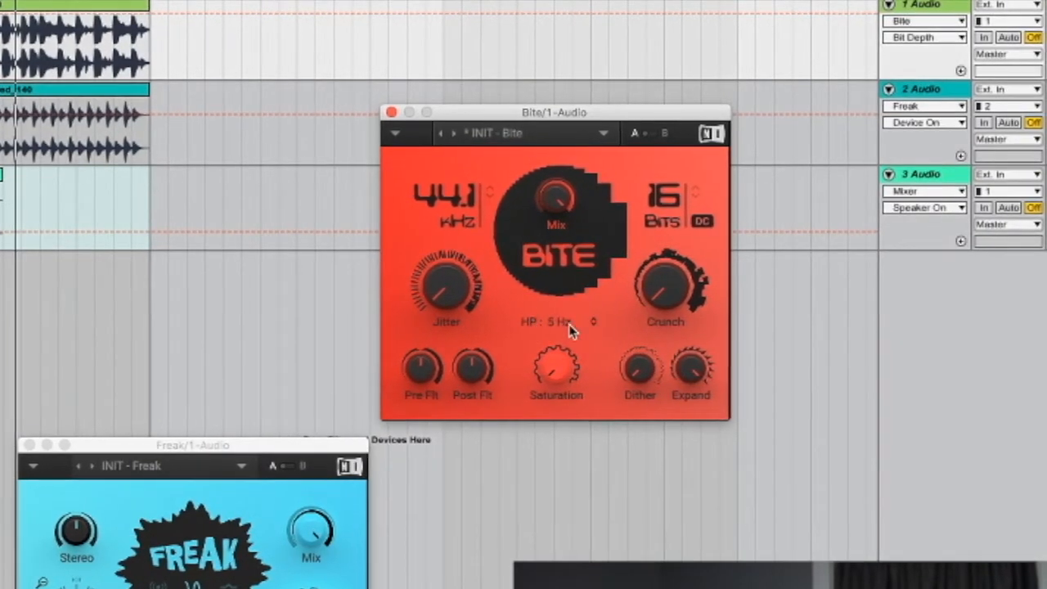
mouse_move(568, 324)
mouse_down()
mouse_move(572, 294)
mouse_move(572, 329)
mouse_up()
mouse_move(522, 201)
mouse_down()
mouse_move(521, 217)
mouse_move(506, 200)
mouse_up()
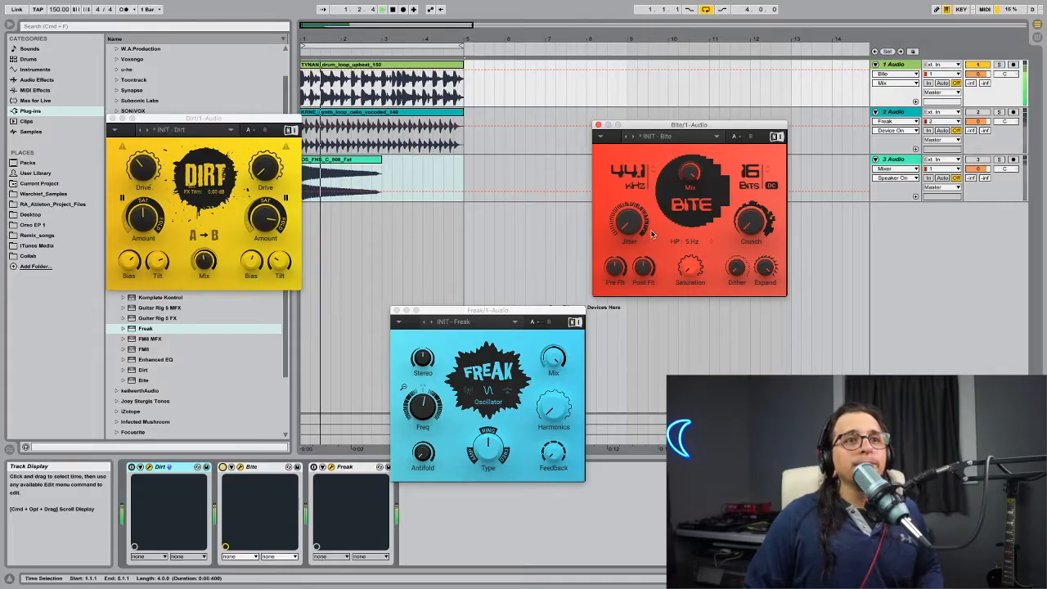
Adjust Bite's Jitter and Saturation, and set Crunch to 50% and Dither to 45% while the drum loop plays.
click(628, 217)
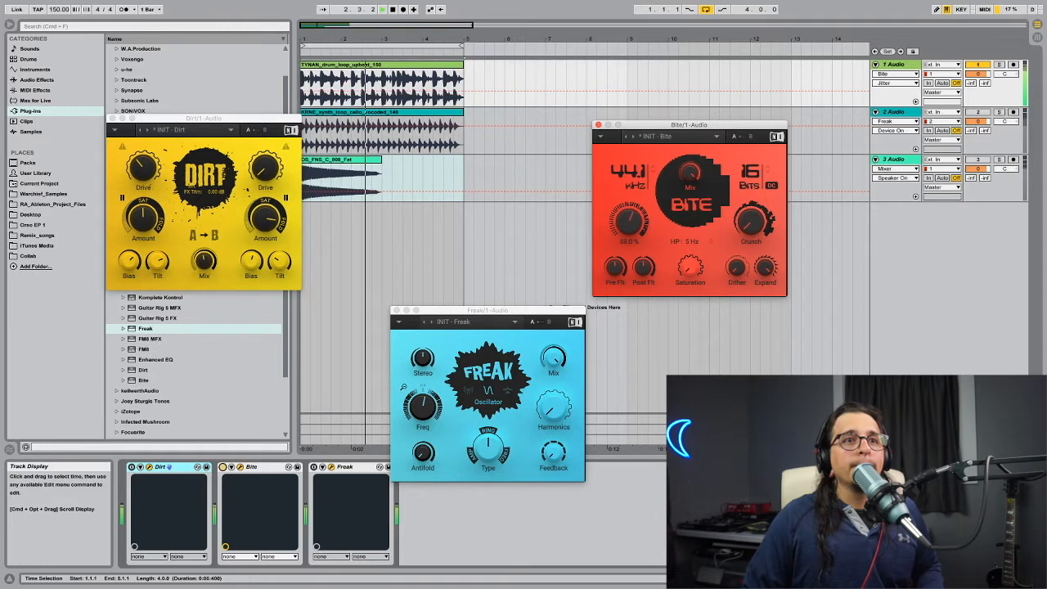
drag(750, 221, 750, 178)
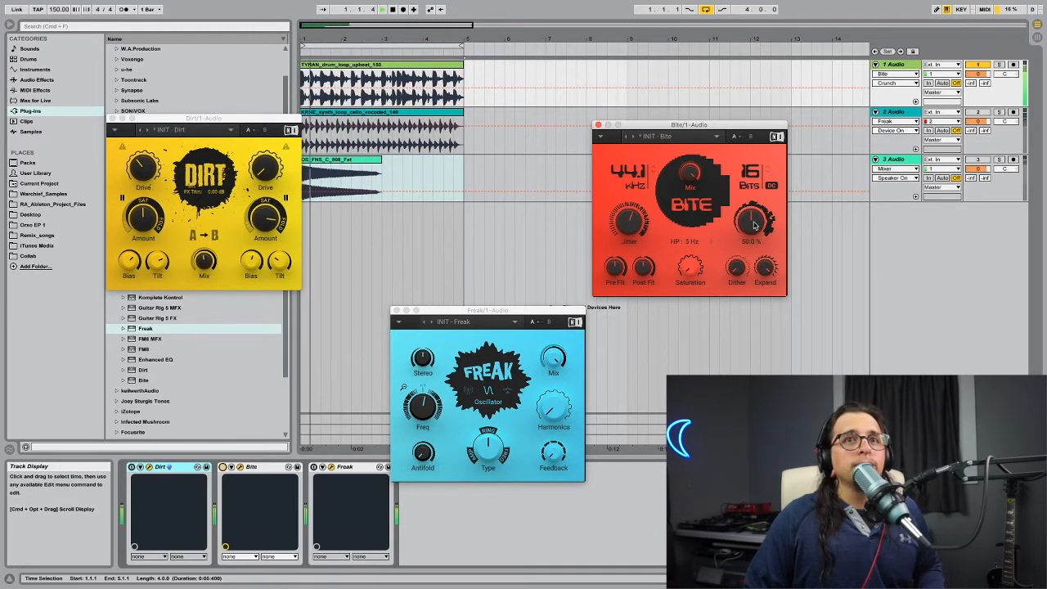
click(895, 64)
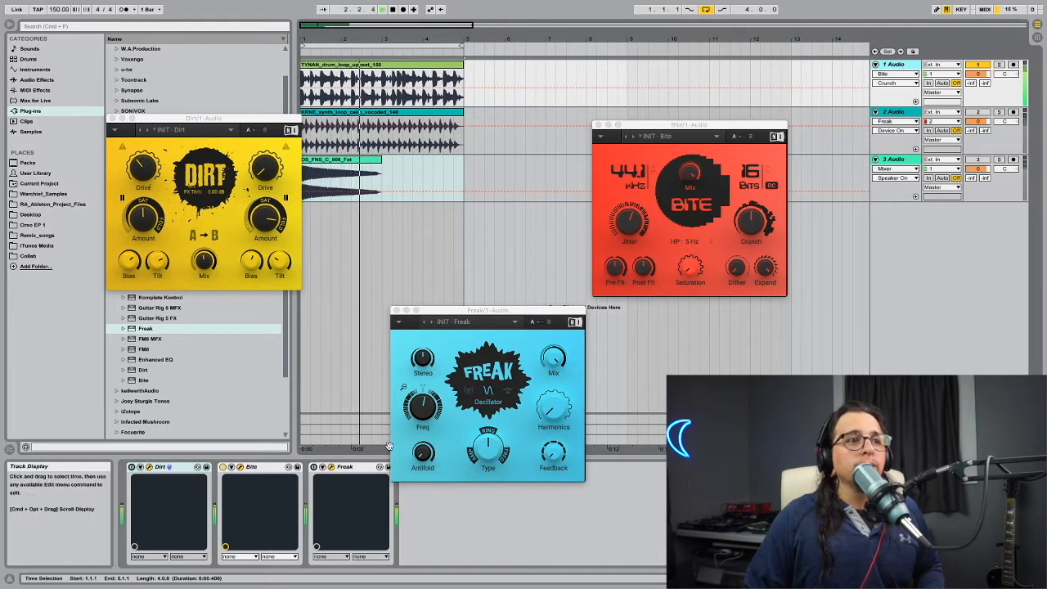
drag(628, 220, 629, 231)
drag(700, 274, 736, 255)
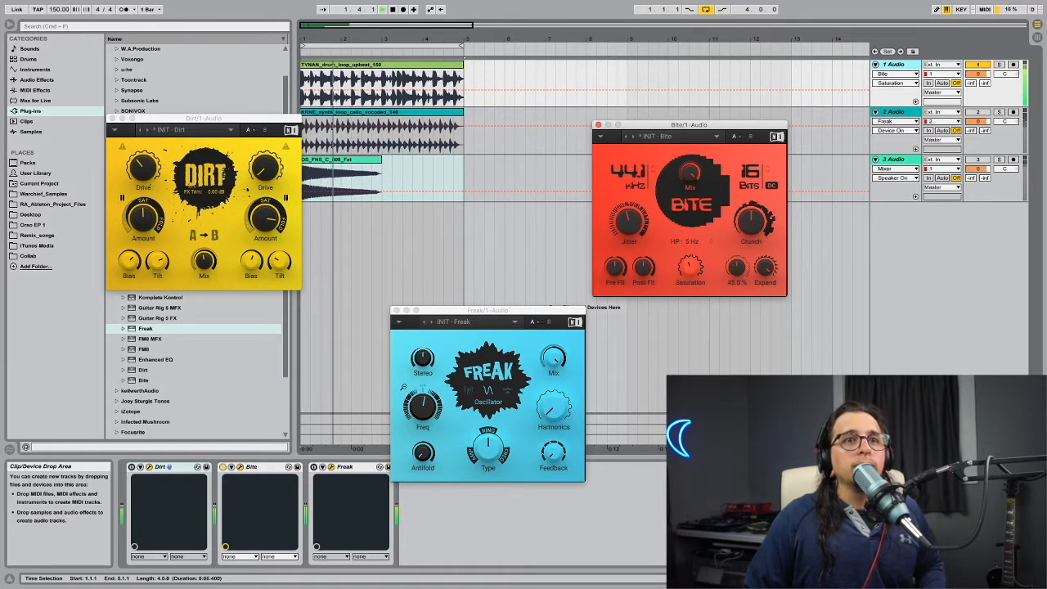
Reduce Bite to 14.8 kHz and 5 bits, and toggle the effect to compare it with the dry loop.
drag(630, 172, 629, 208)
drag(750, 172, 750, 237)
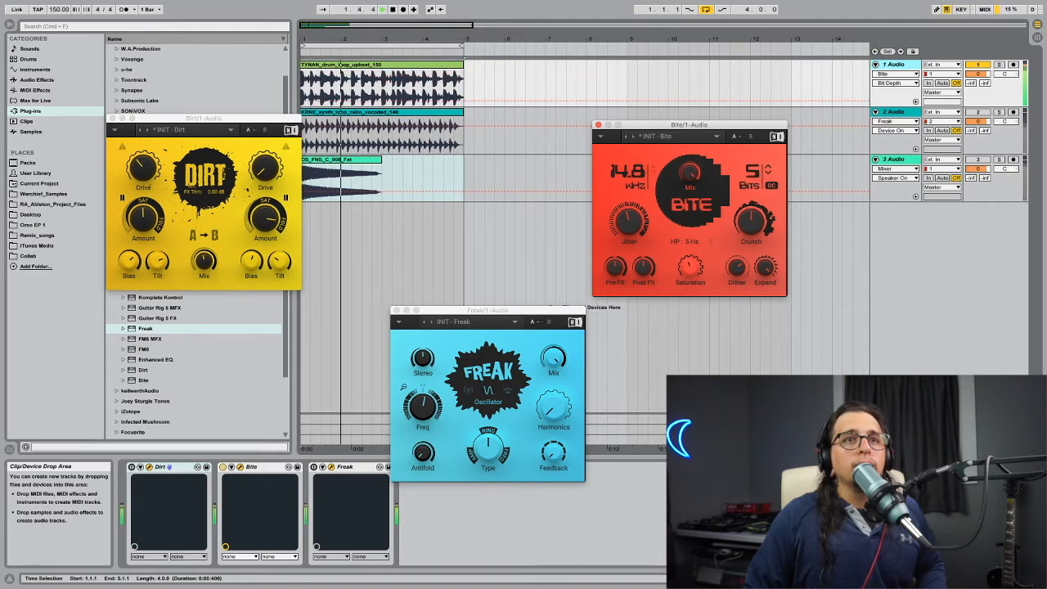
click(222, 466)
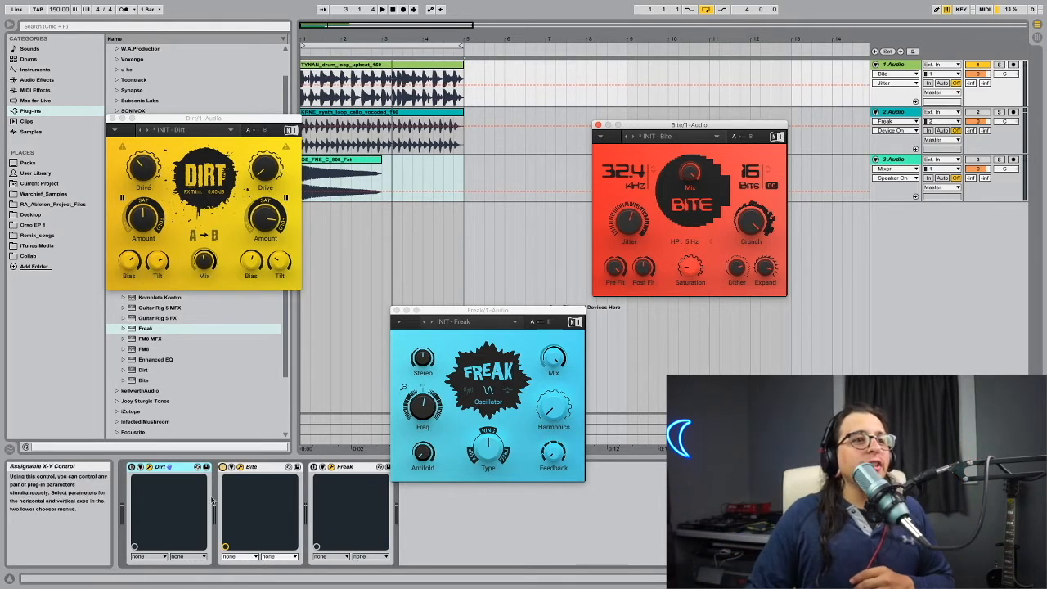
Switch track 1 from Bite to Freak and lower Freak's Freq.
click(223, 466)
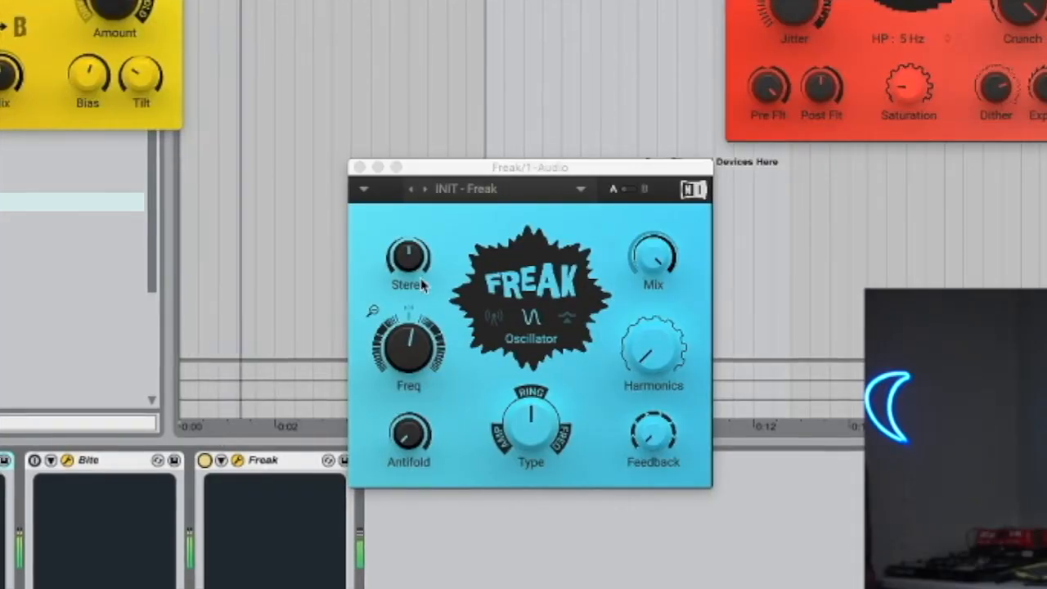
mouse_move(412, 343)
drag(417, 345, 417, 380)
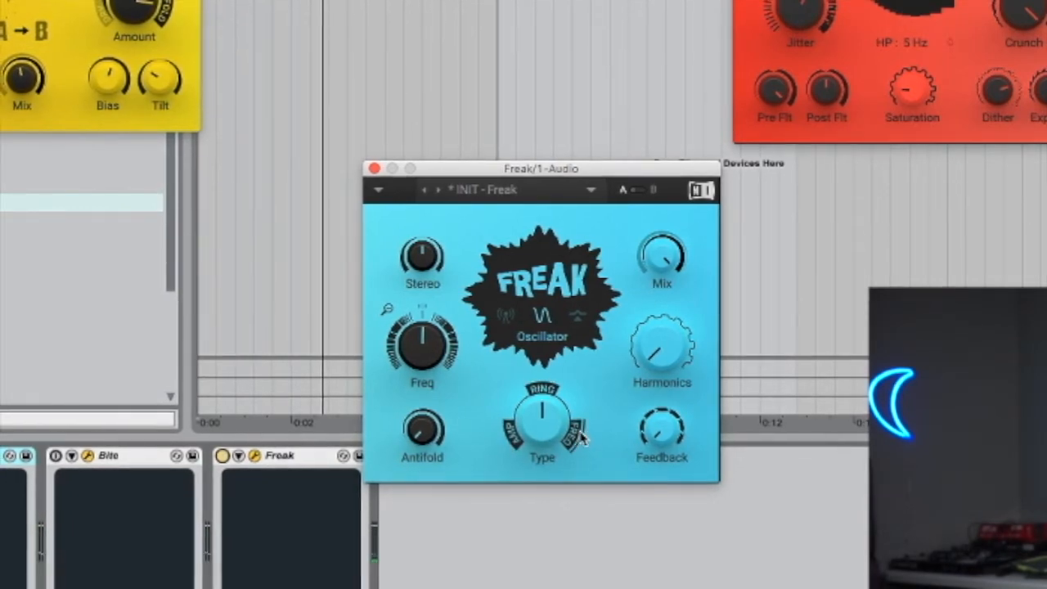
Turn Freak's Type fully to FREQ and set its Freq to 5.43 Hz while the drum loop plays.
key(space)
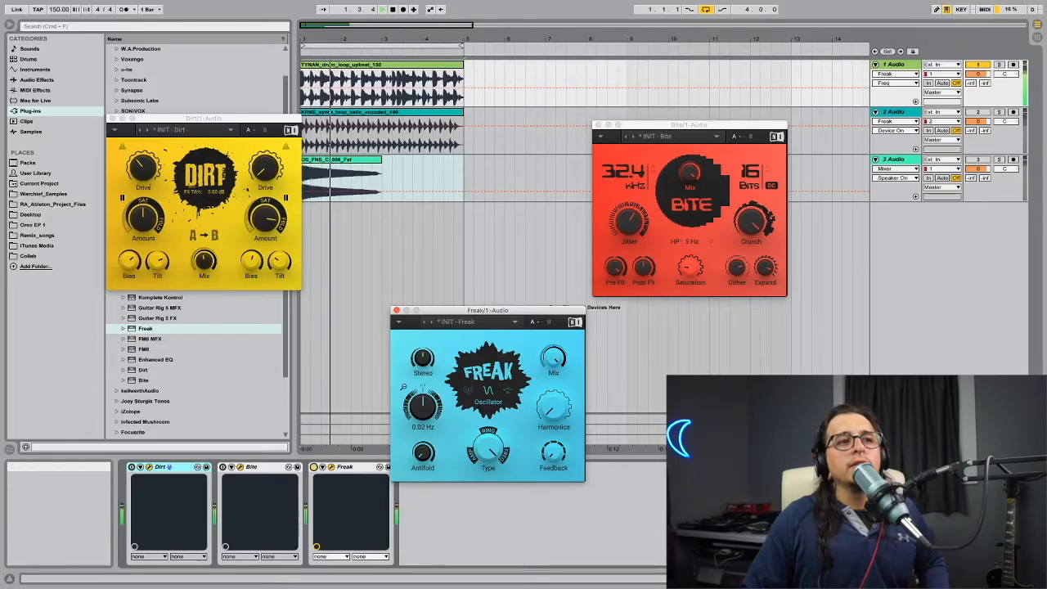
mouse_move(423, 407)
mouse_down()
mouse_move(423, 385)
mouse_move(423, 404)
mouse_up()
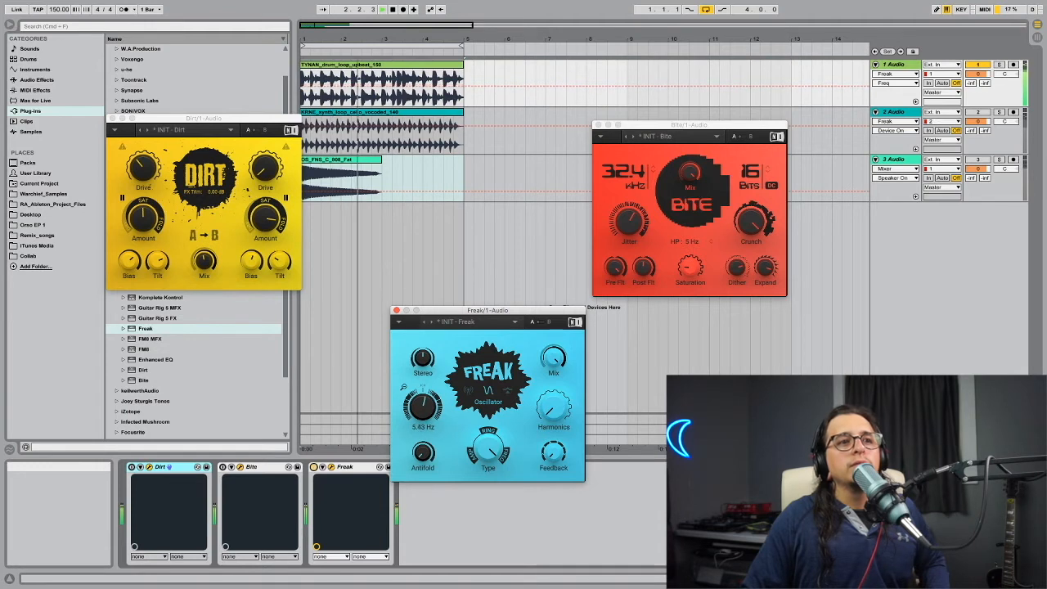
key(space)
Turn Freak's Type to RING and on to AMP, and set Stereo to -50% while auditioning the loop.
double_click(488, 447)
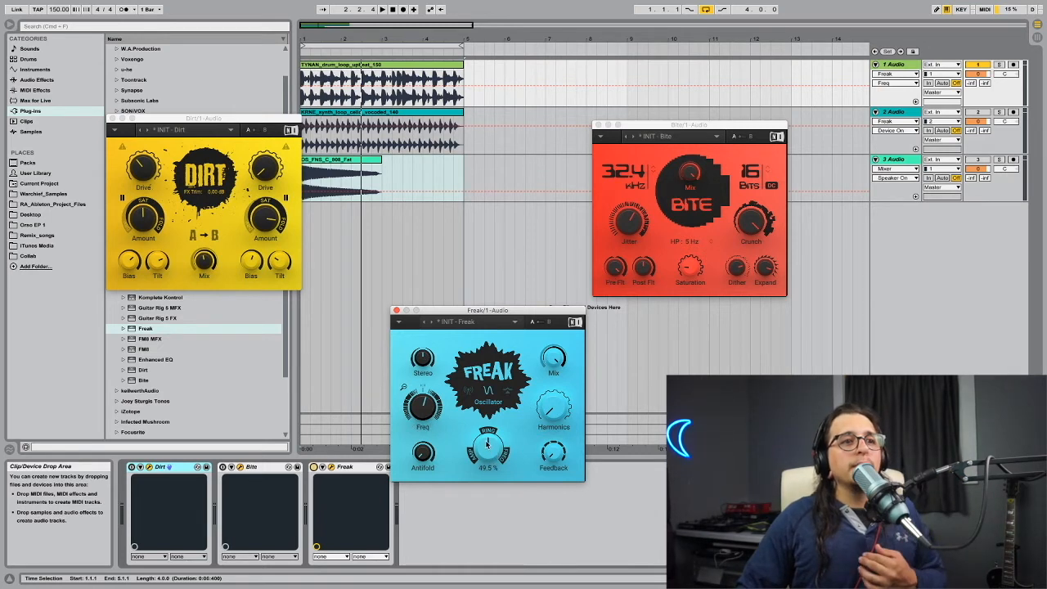
key(space)
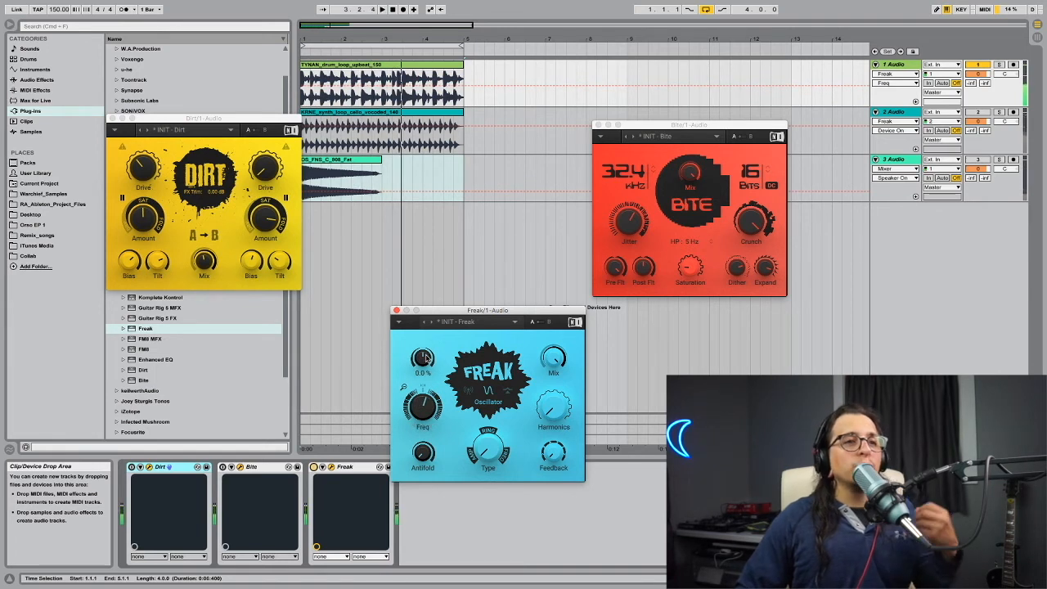
key(space)
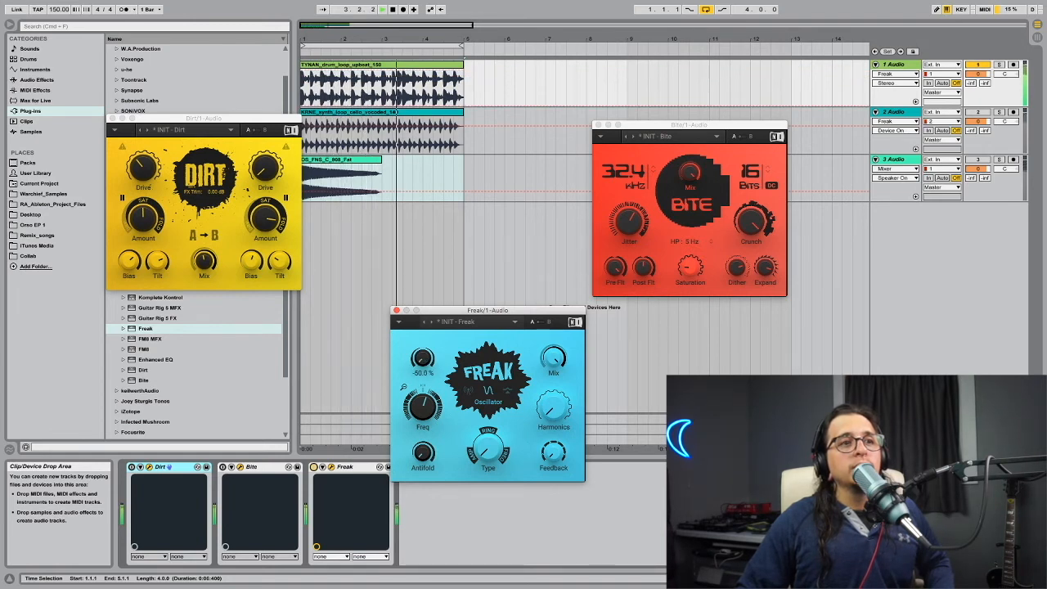
Raise Freak's Harmonics, and switch Freak off and back on to compare it with the dry drum loop.
click(556, 397)
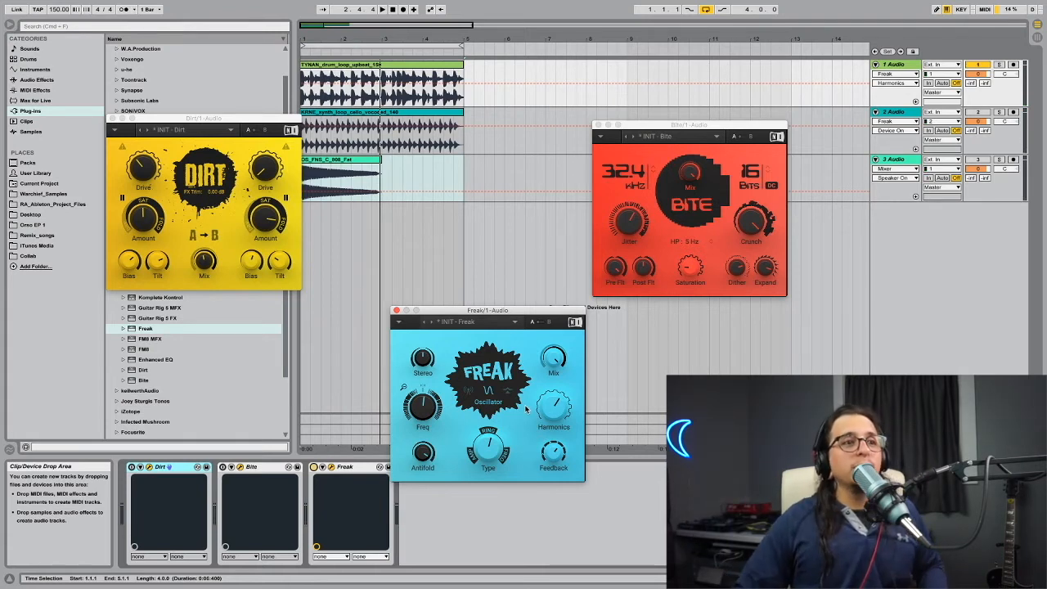
click(315, 468)
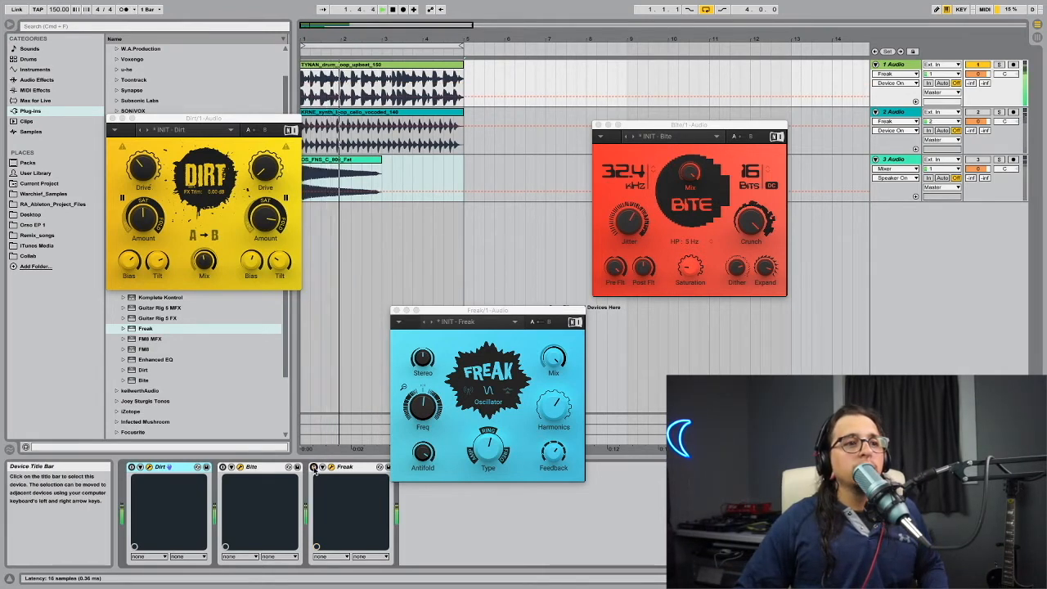
click(313, 467)
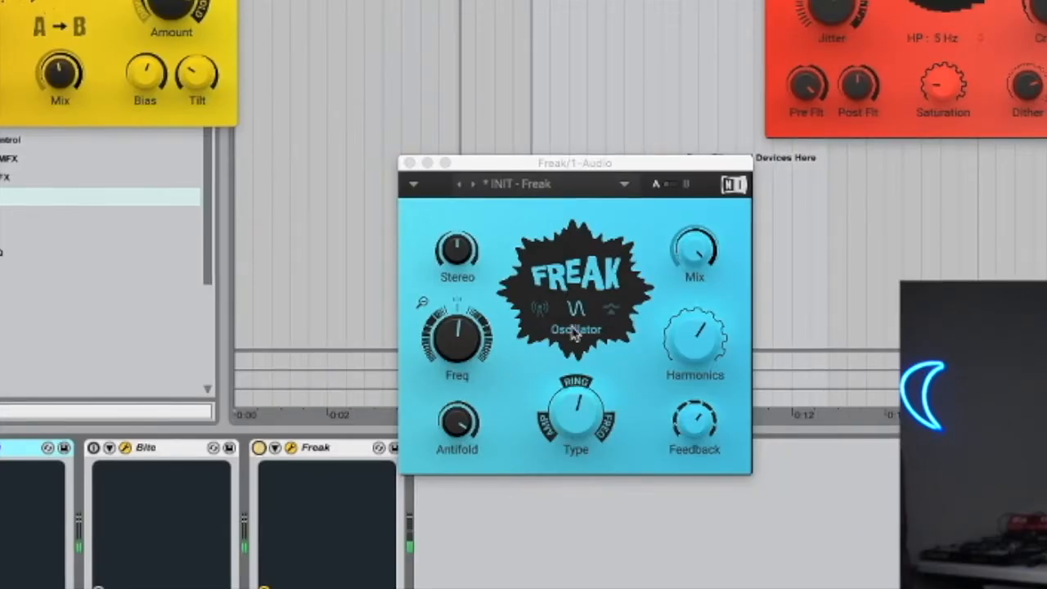
Cycle Freak through its Sidechain mode to Radio and adjust Tuning while the drum loop plays.
click(614, 313)
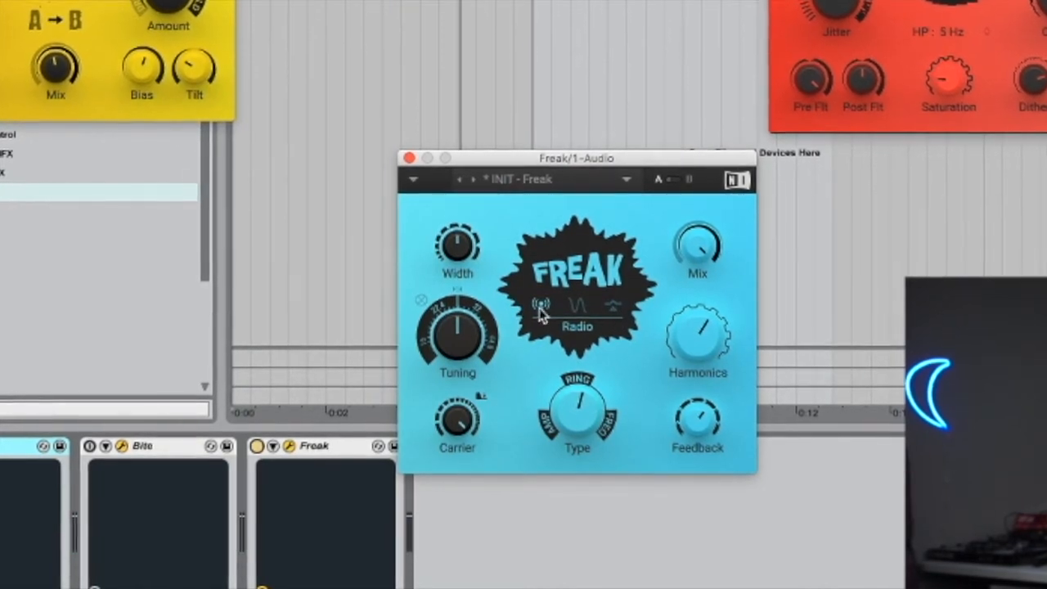
click(615, 305)
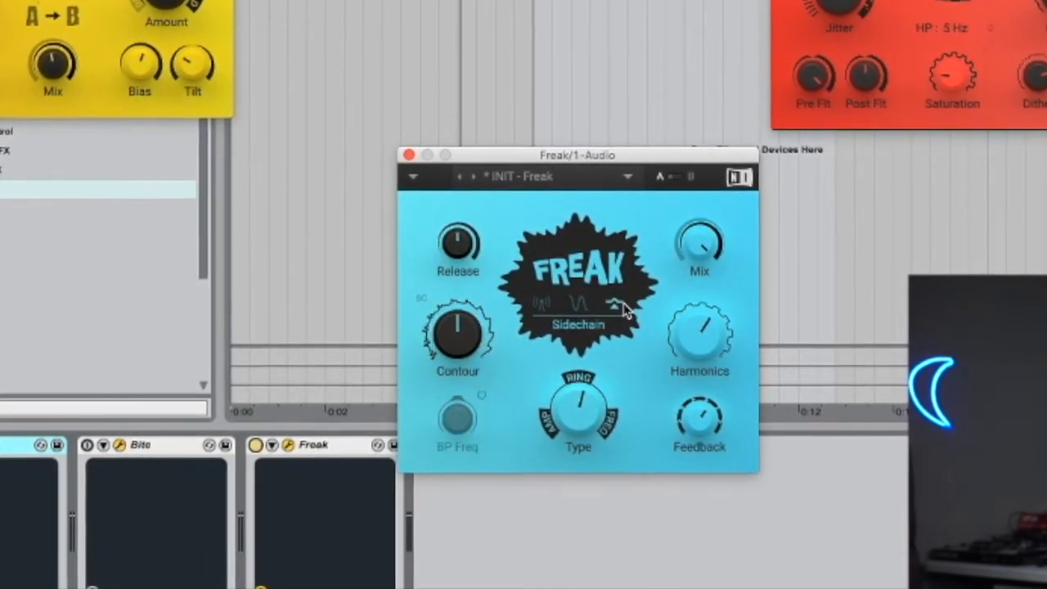
click(541, 304)
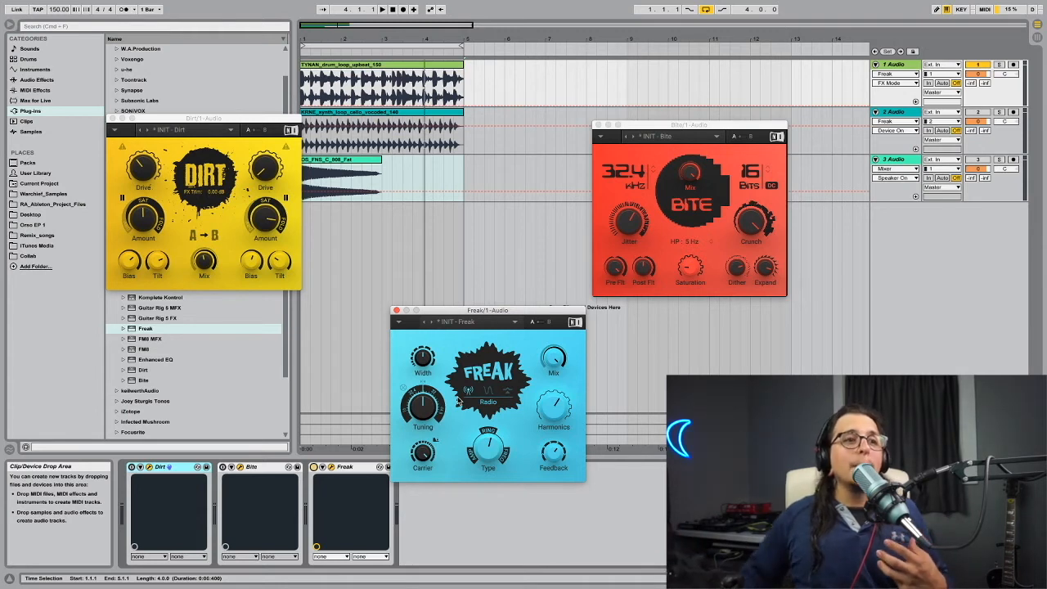
key(space)
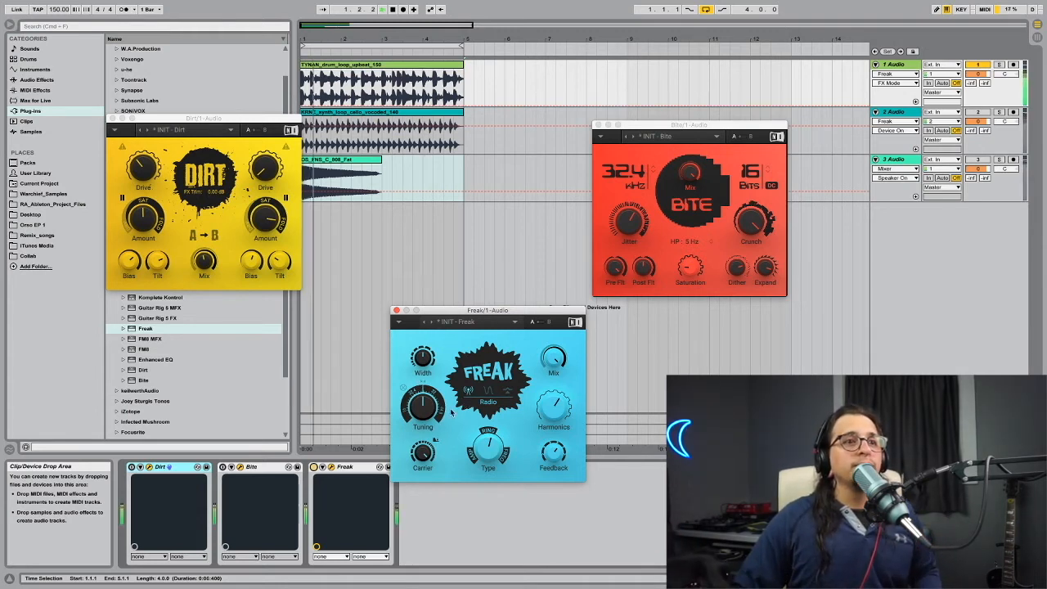
drag(422, 406, 422, 450)
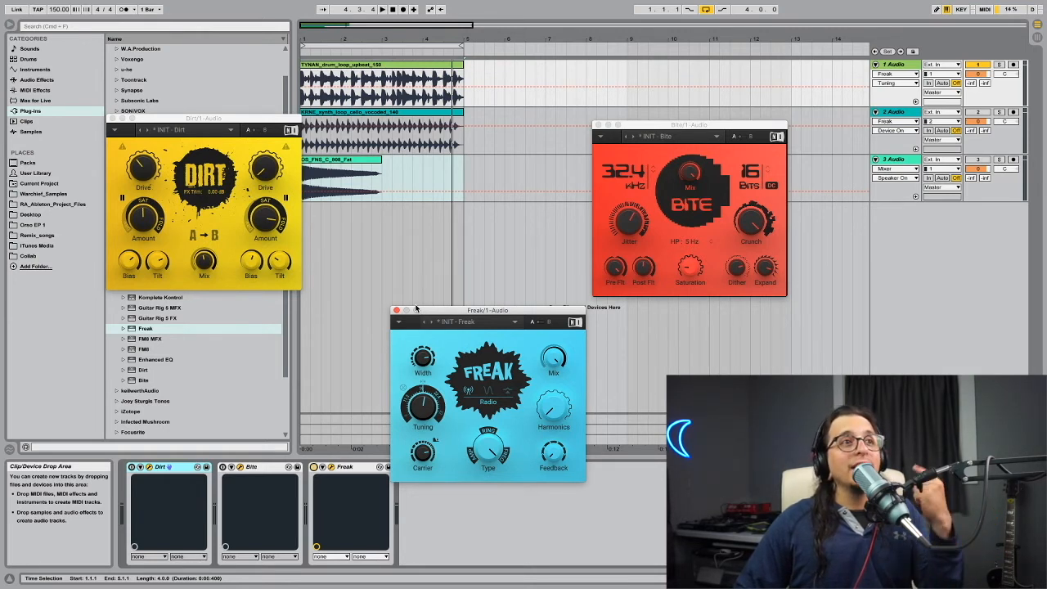
Replace the drum loop on track 1 with the vocoded synth loop, play it briefly and switch Dirt on.
drag(362, 111, 365, 67)
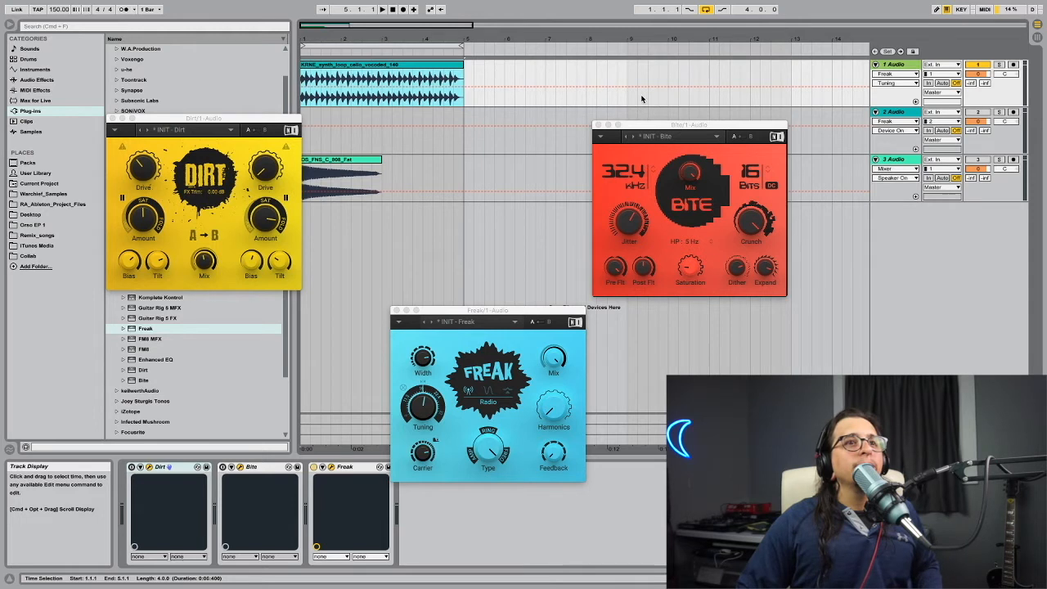
key(space)
key(space)
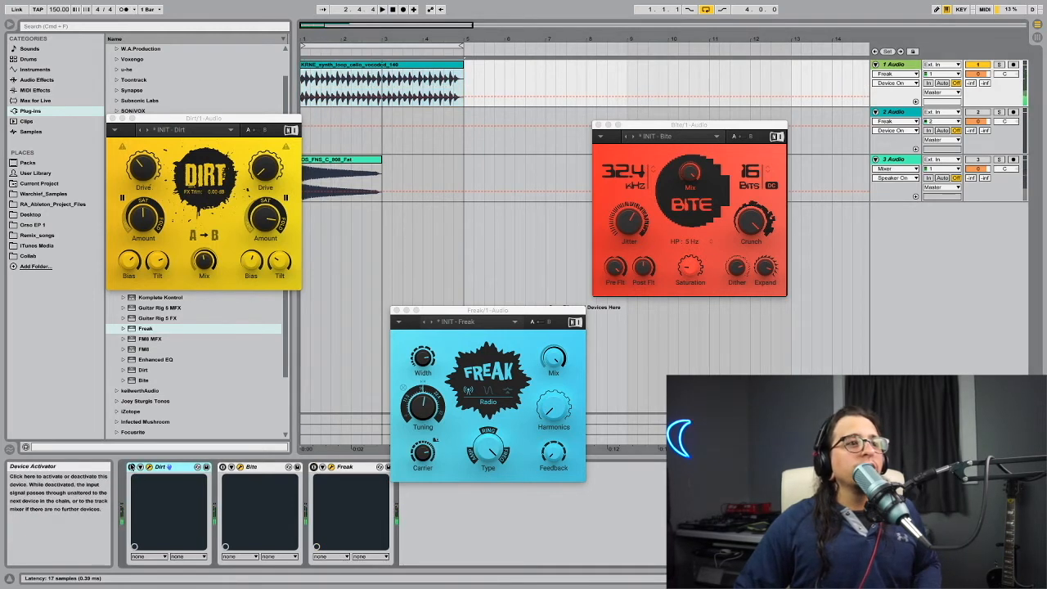
click(131, 466)
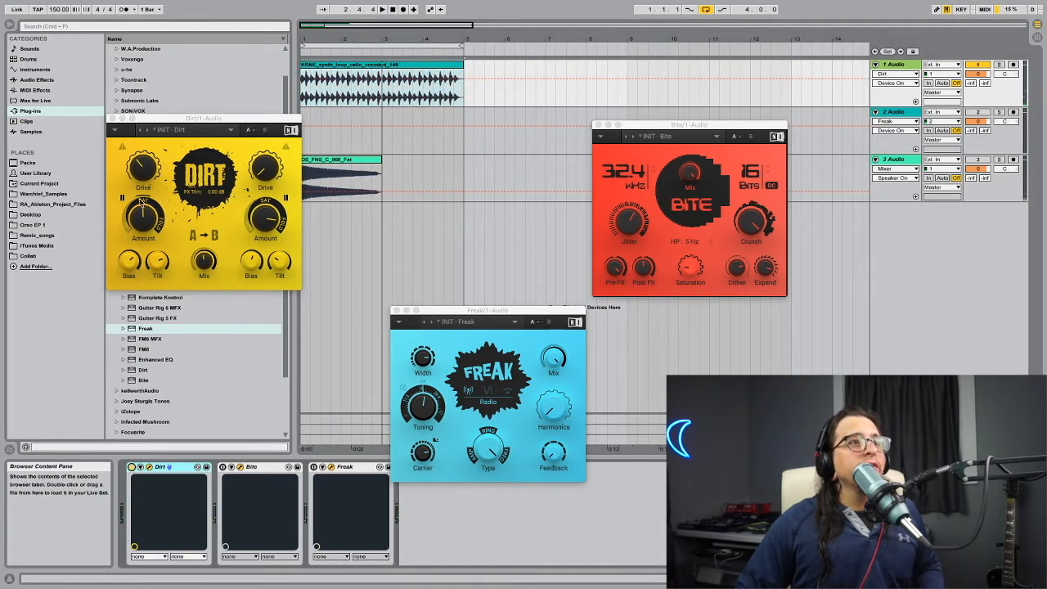
Reset Dirt's Tilt, Bias, Drive and Amount controls to neutral for the synth loop.
click(157, 263)
double_click(249, 264)
double_click(279, 263)
click(266, 171)
click(140, 216)
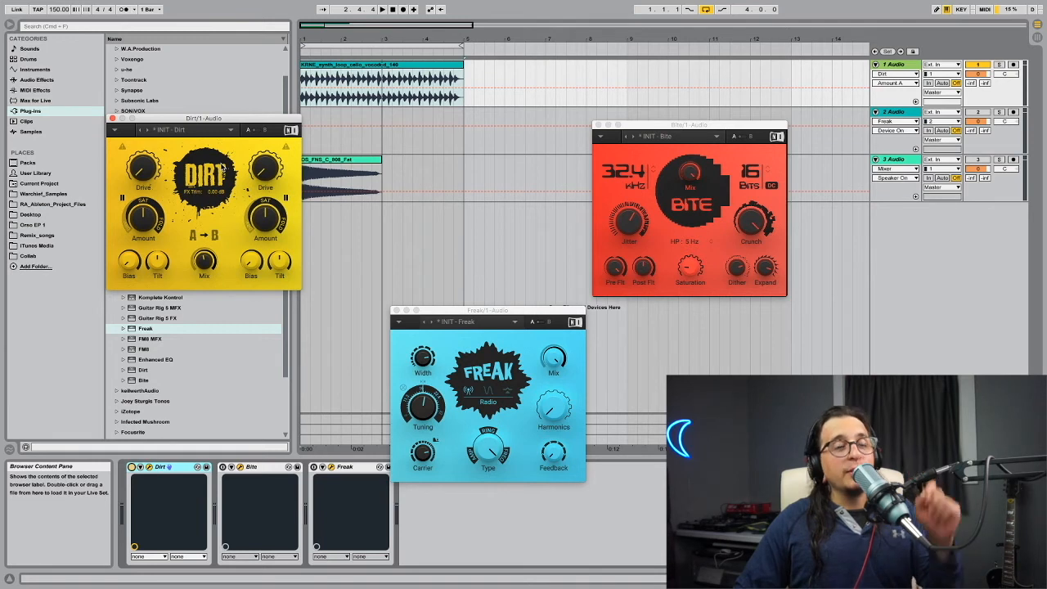
Play the synth loop through Bite, raising Crunch to maximum and lowering the sample rate to 12.8 kHz.
key(space)
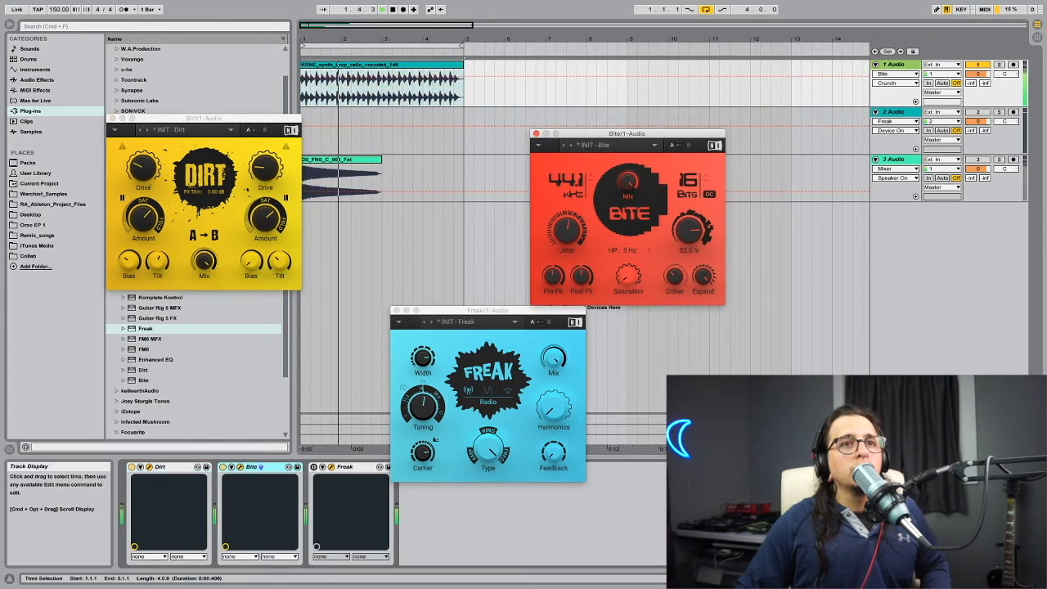
drag(689, 230, 688, 206)
drag(566, 181, 566, 218)
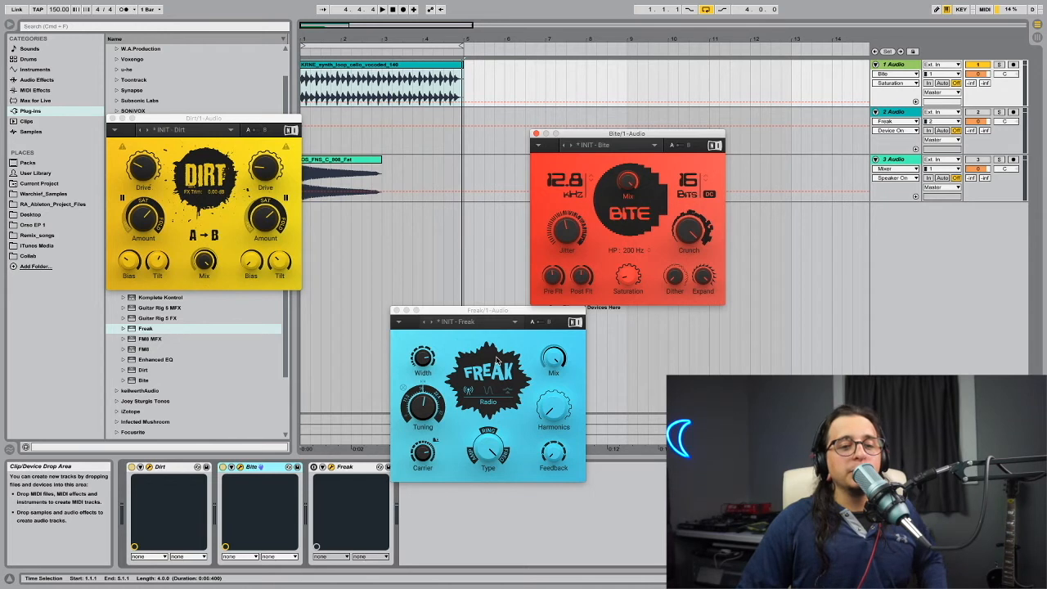
Switch on Freak in Oscillator mode and adjust its Type and Freq while the synth loop plays.
key(space)
click(314, 467)
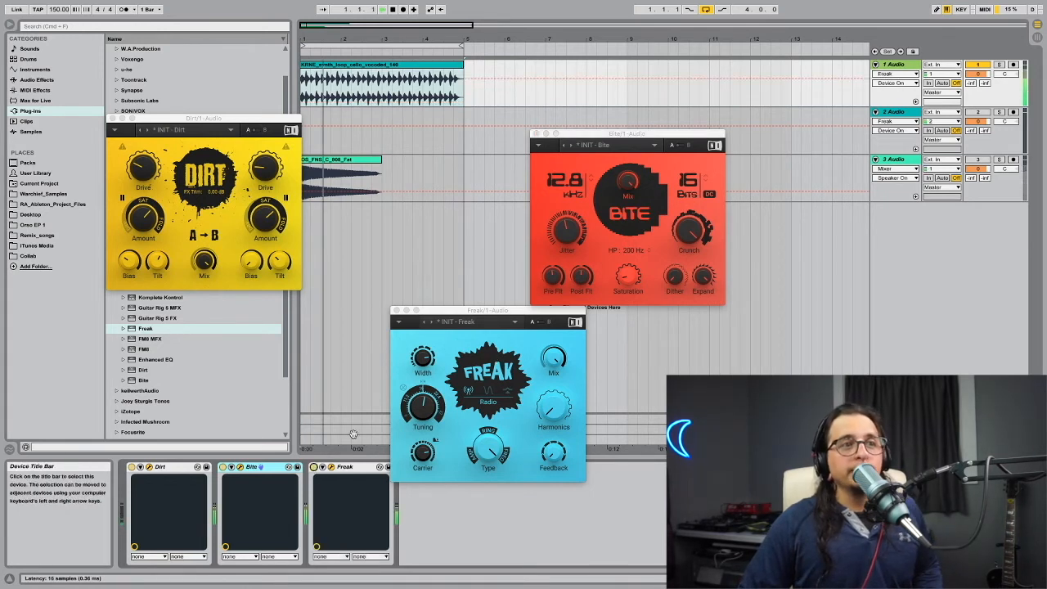
click(489, 390)
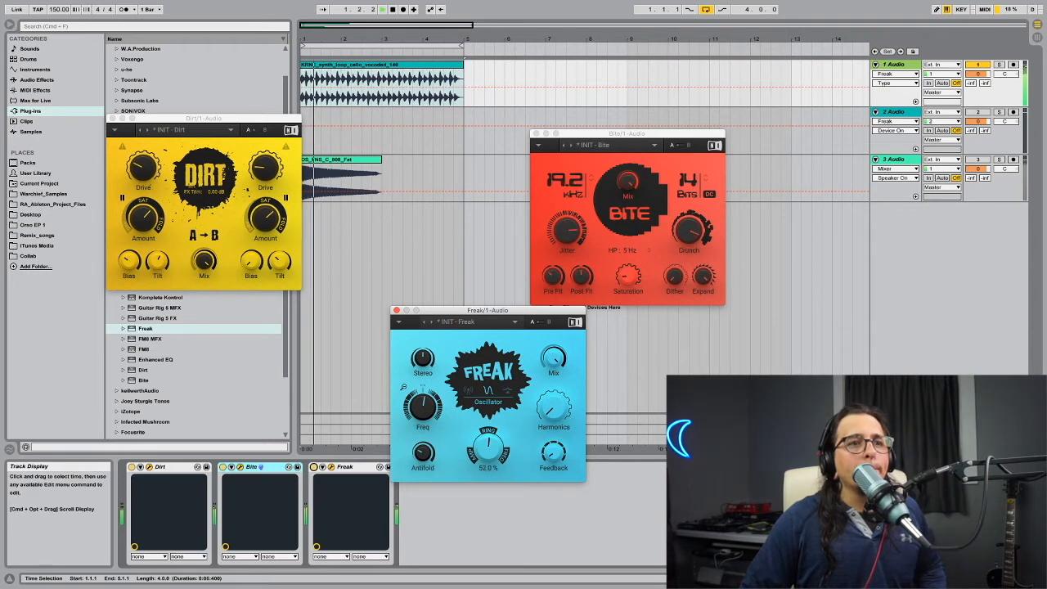
drag(480, 452, 457, 446)
click(428, 390)
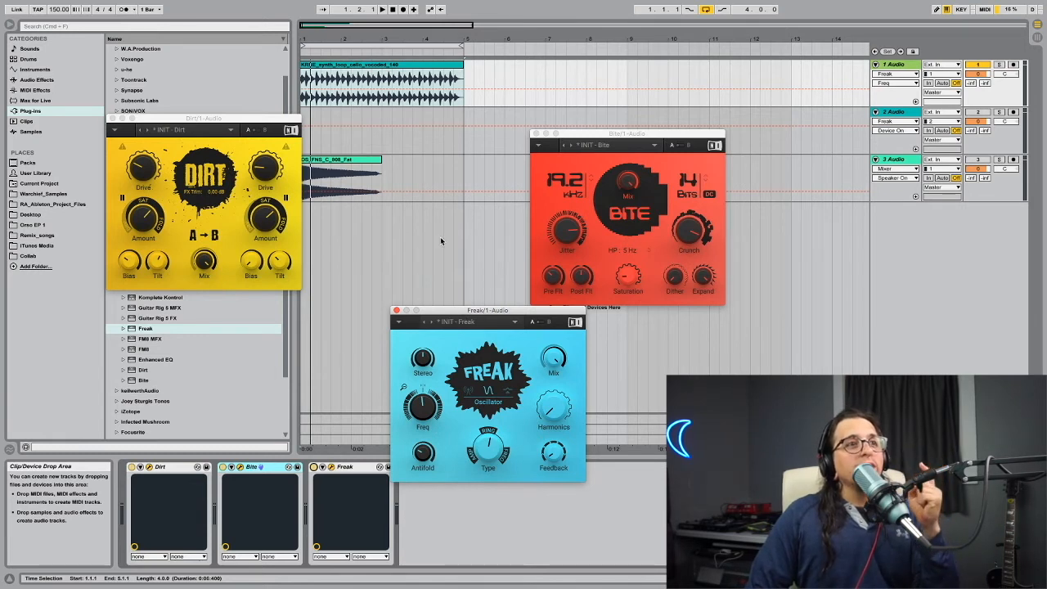
Move the 808 clip from track 3 to the start of track 1 and delete the leftover synth loop.
drag(353, 166, 352, 70)
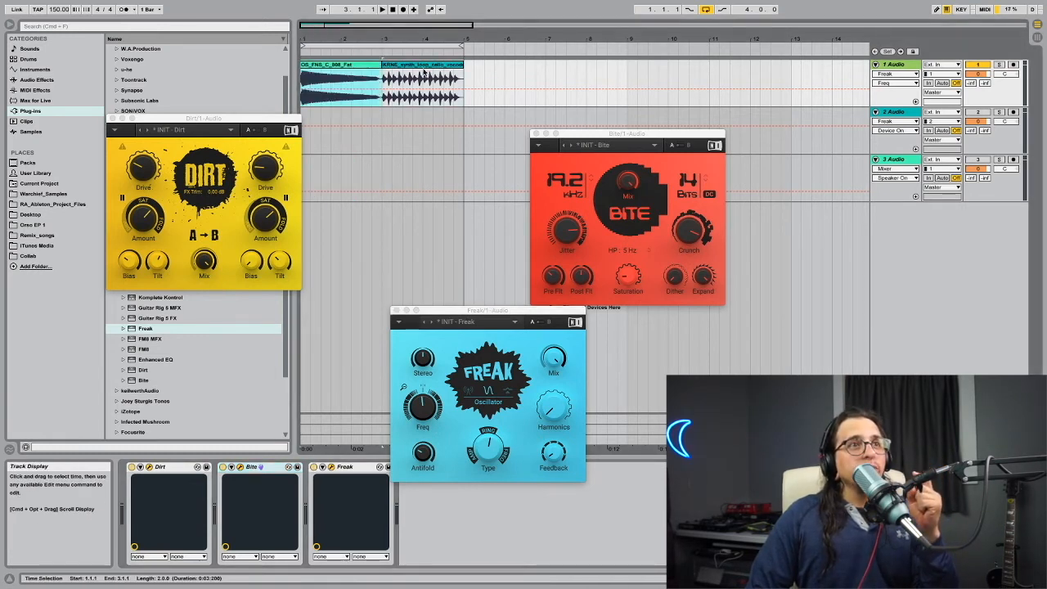
click(426, 68)
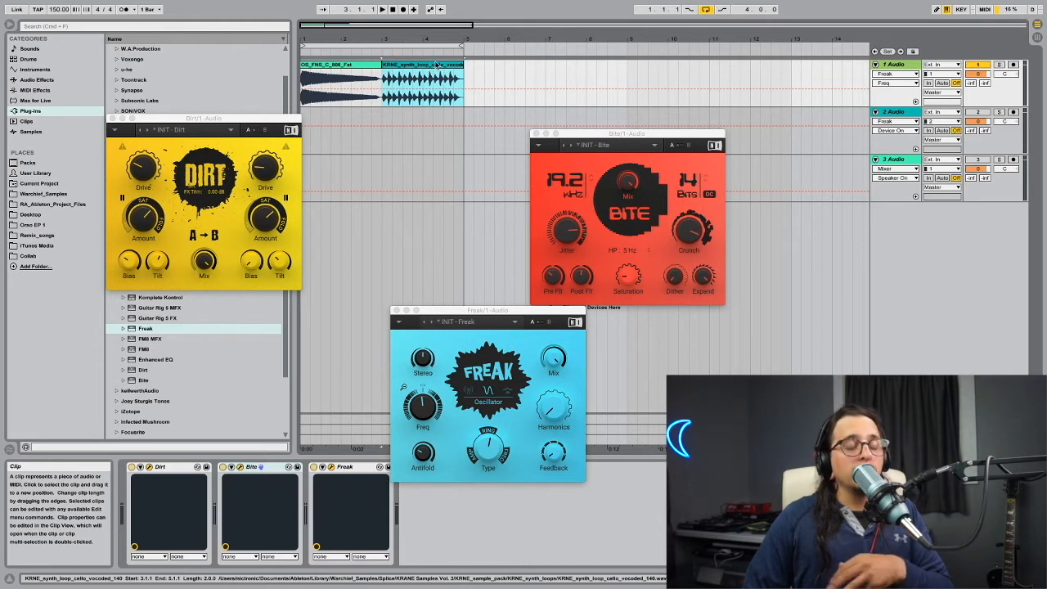
key(Delete)
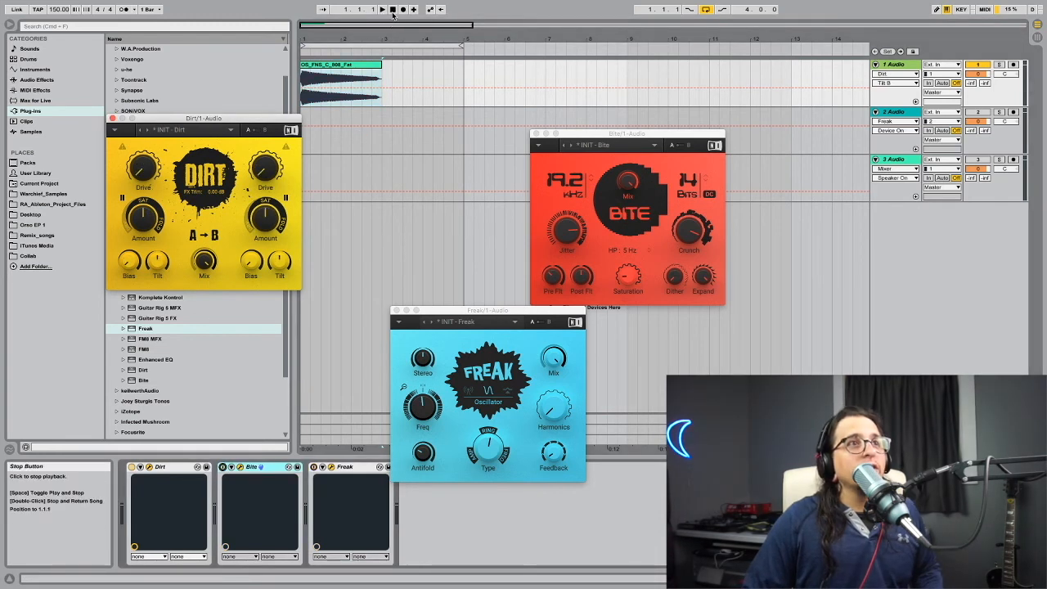
Play the 808 clip from the start through Dirt and raise Drive A to 22%.
click(392, 14)
key(space)
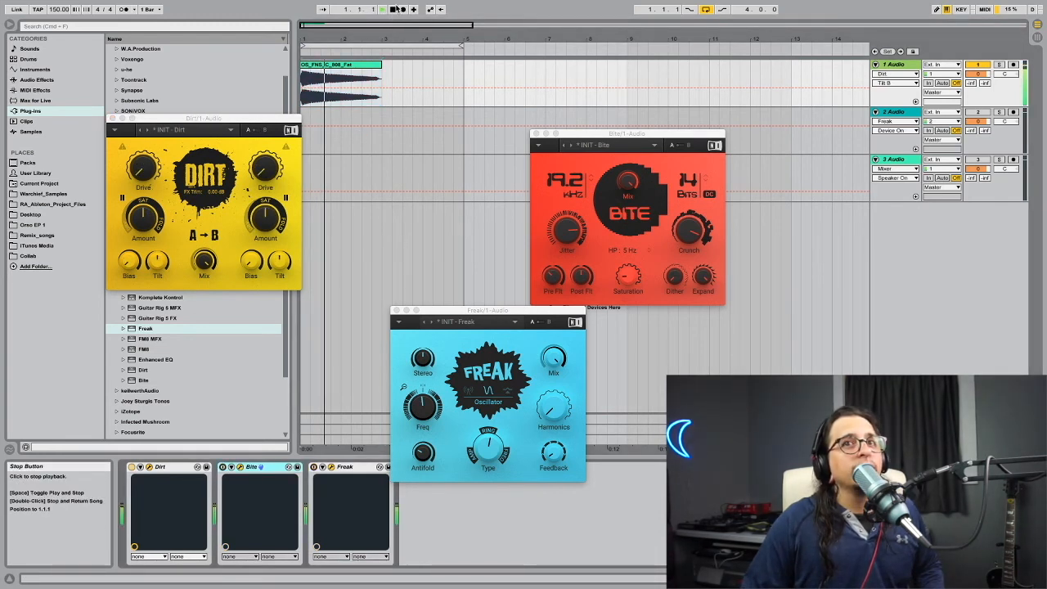
mouse_move(399, 4)
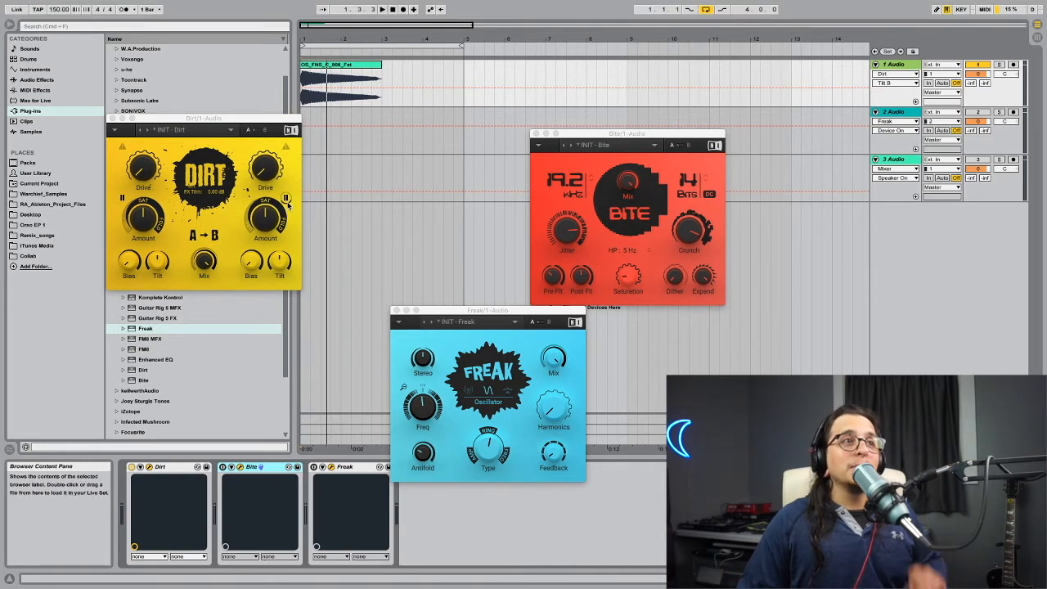
click(142, 168)
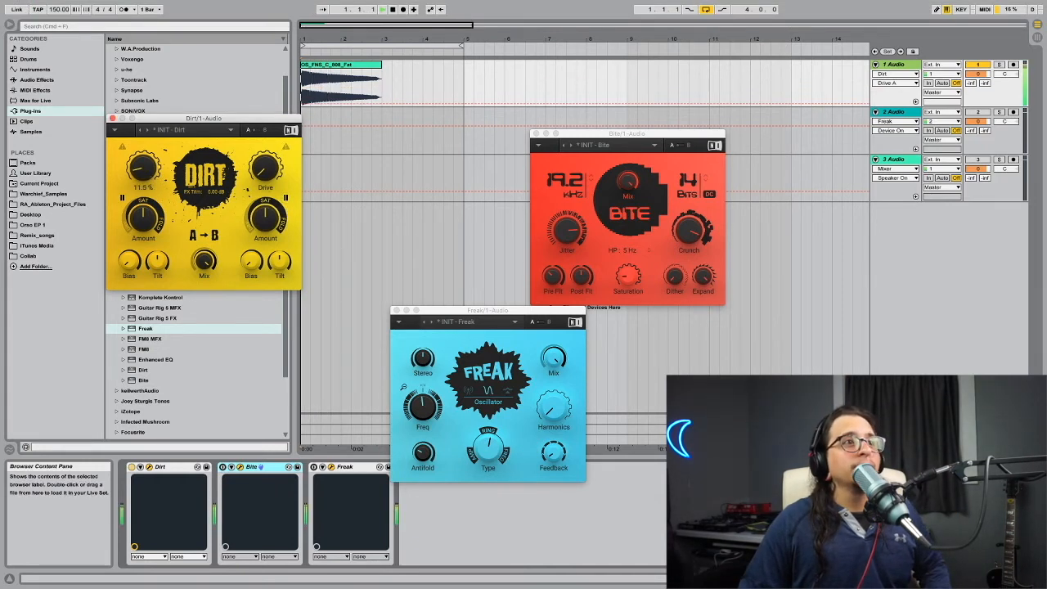
drag(143, 168, 142, 157)
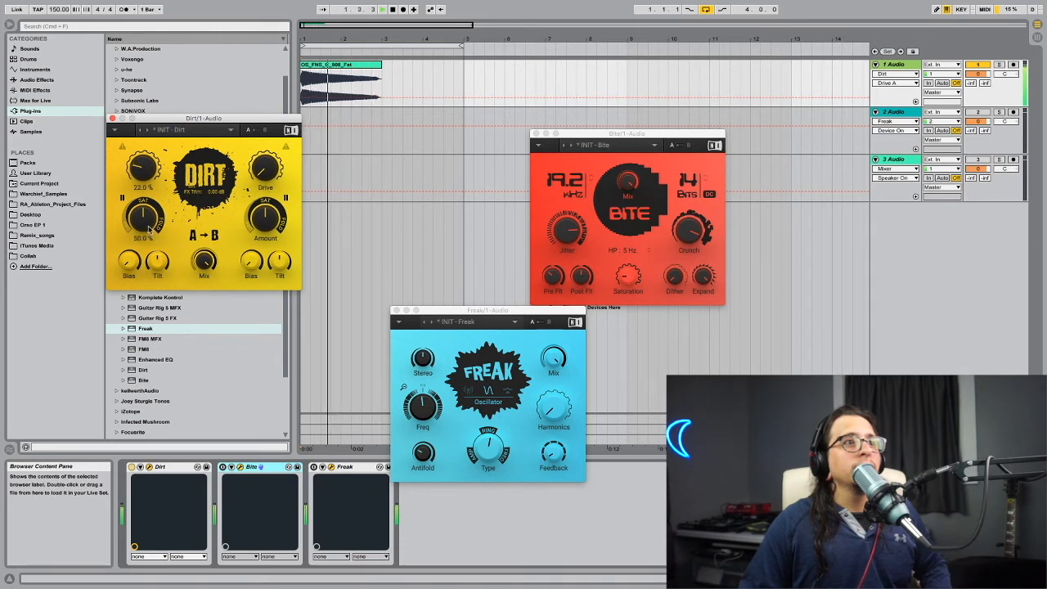
key(space)
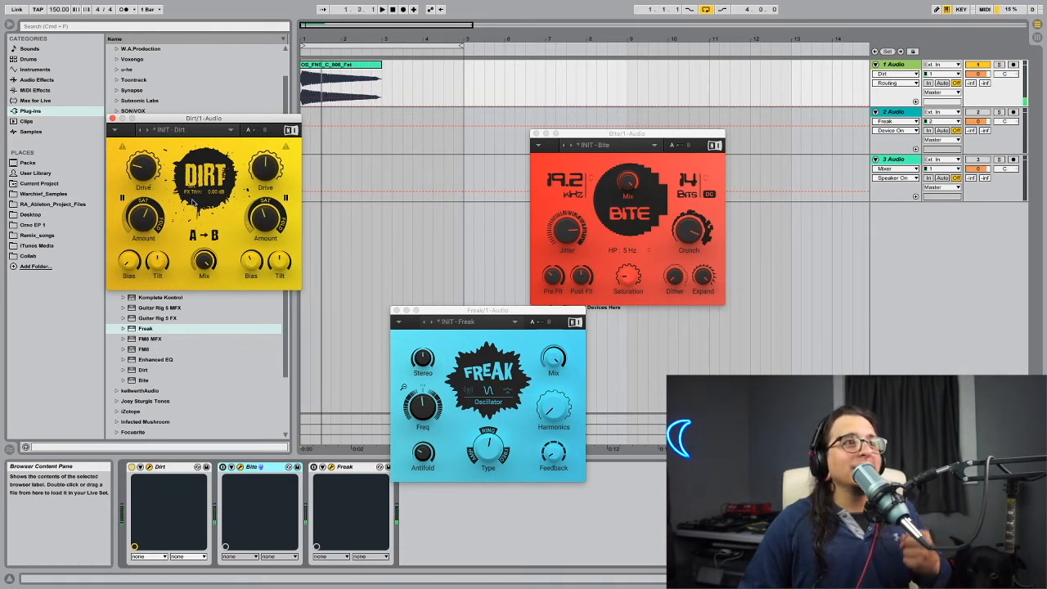
Toggle Dirt to compare it with the dry 808, and fine-tune Drive A during playback.
click(133, 467)
key(space)
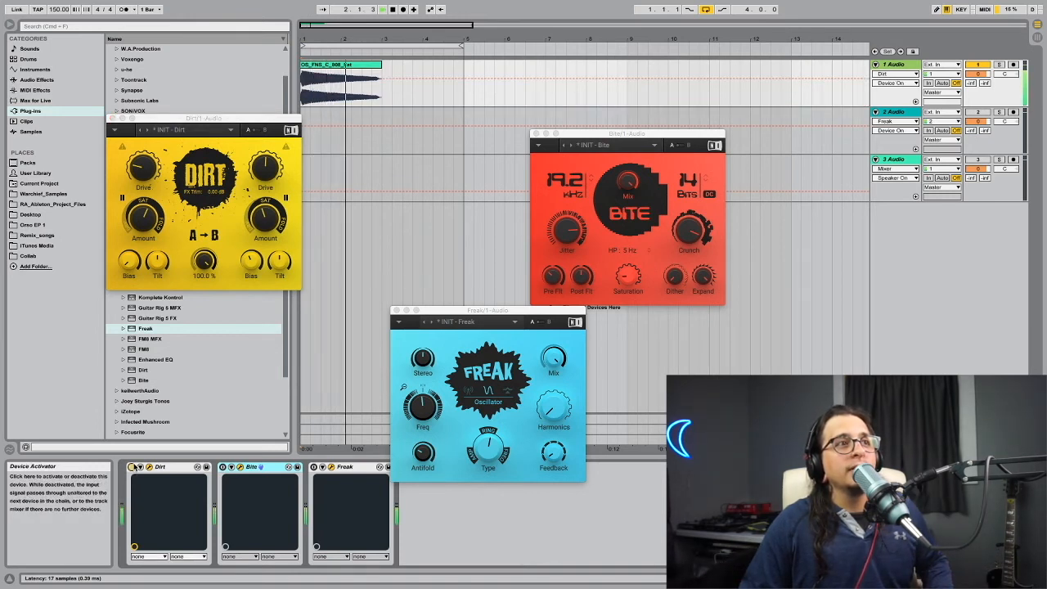
click(139, 179)
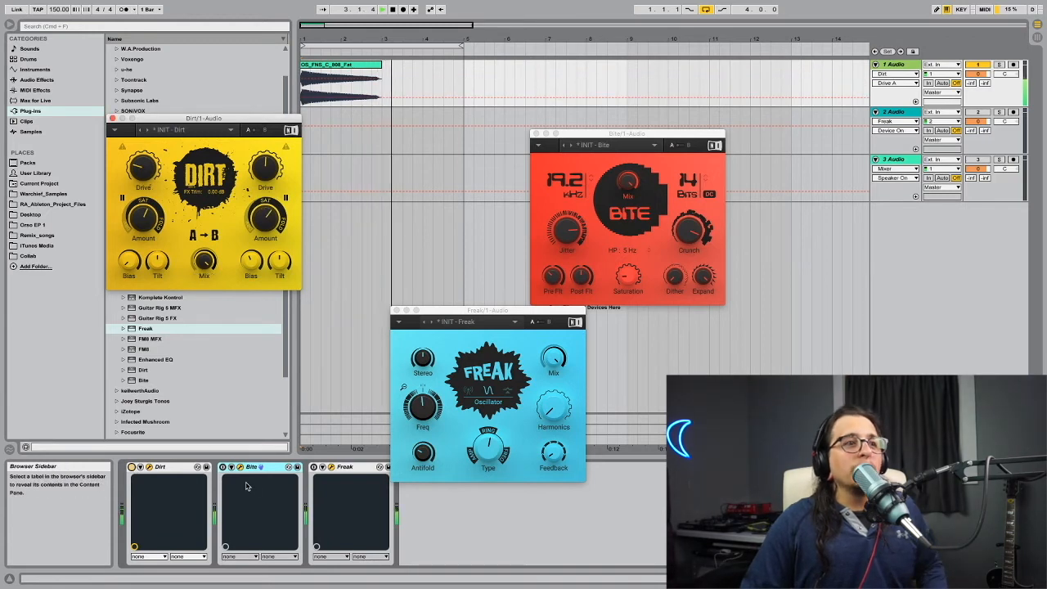
Switch on Bite for the 808, raise its Jitter and reduce the sample rate to 13.1 kHz.
click(222, 467)
click(580, 276)
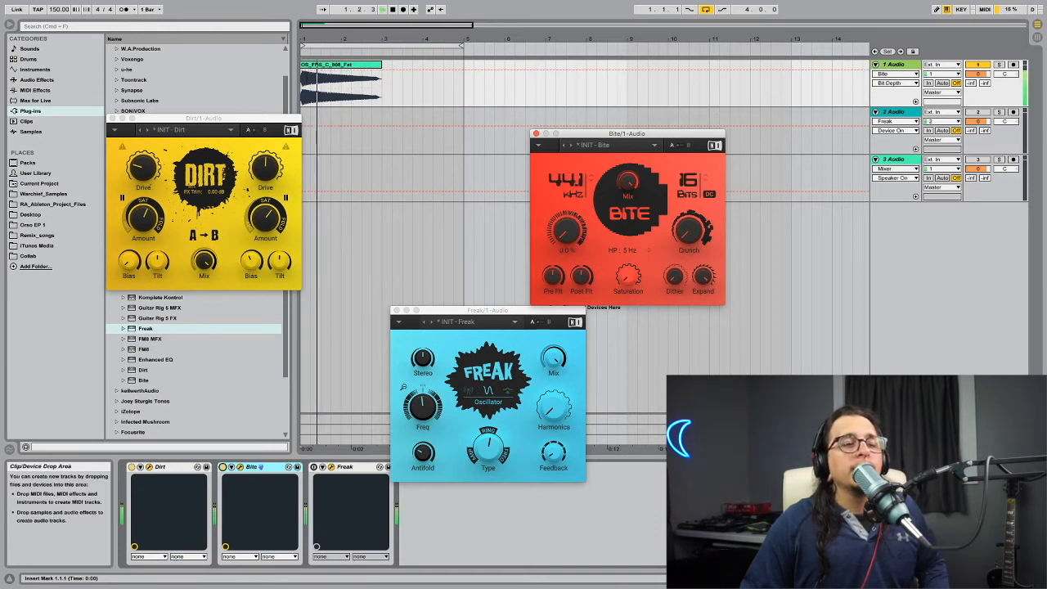
drag(566, 232, 565, 163)
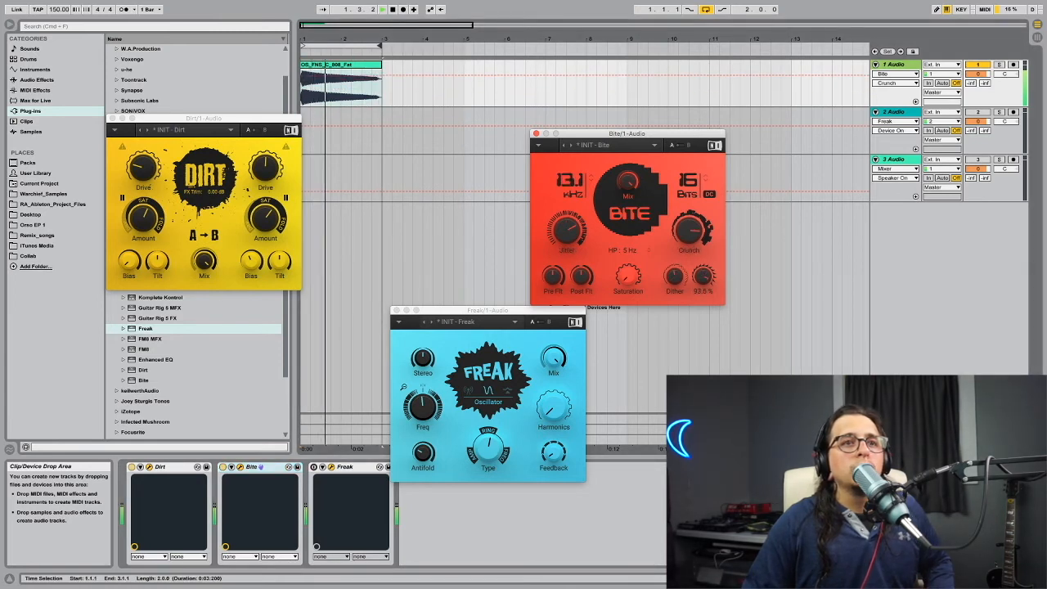
Lower track 1's volume to -4.0 and set Bite's bit depth to 6 bits while auditioning the 808.
click(977, 73)
drag(976, 75, 976, 80)
key(space)
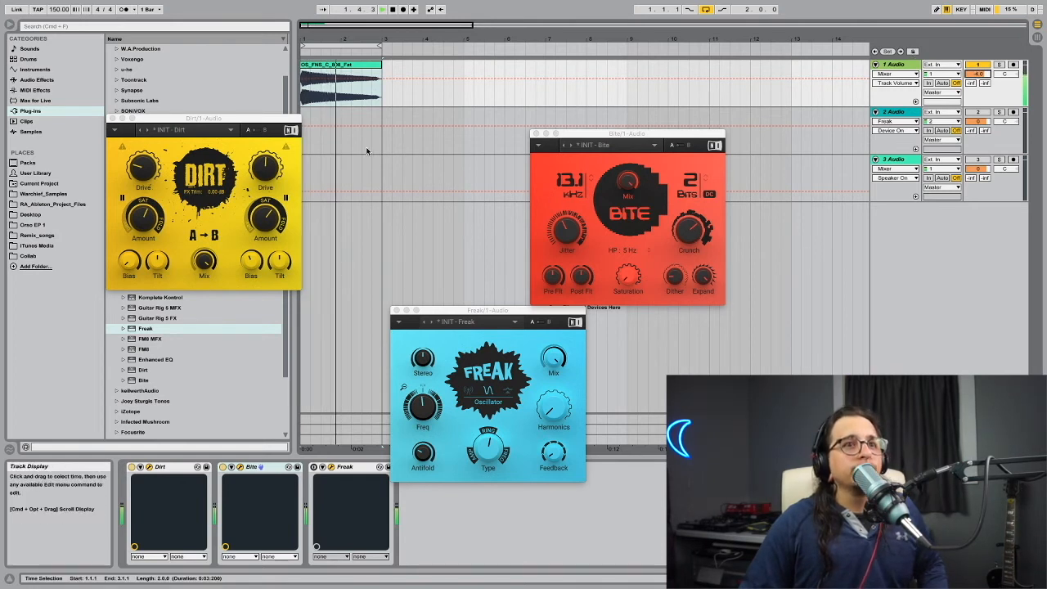
drag(690, 181, 690, 163)
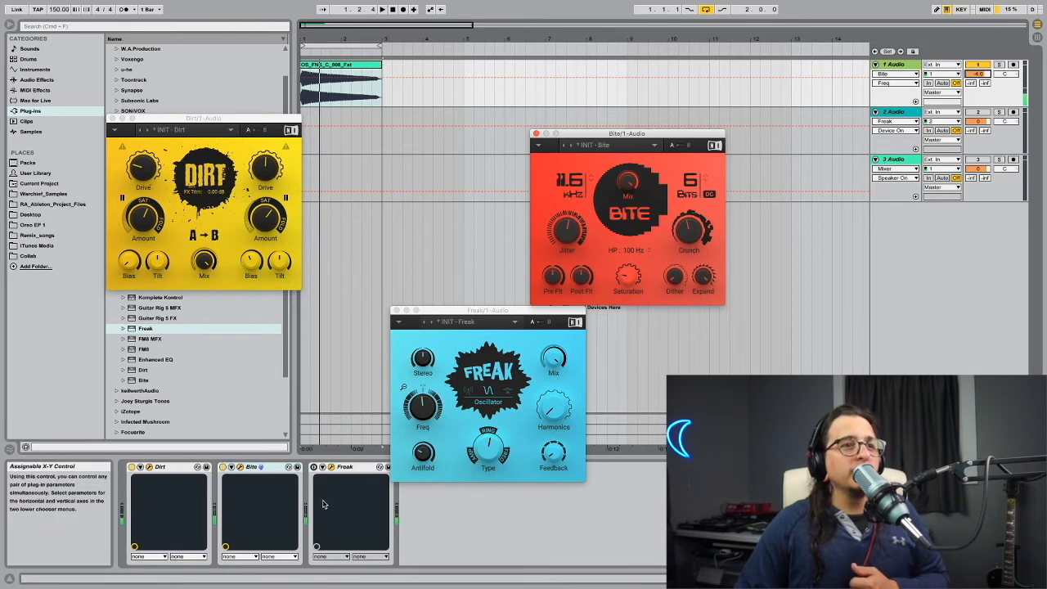
Add Freak to the 808 chain and turn its Type to AMP at 0.5% while playing the clip from the start.
click(502, 455)
key(space)
drag(501, 455, 502, 451)
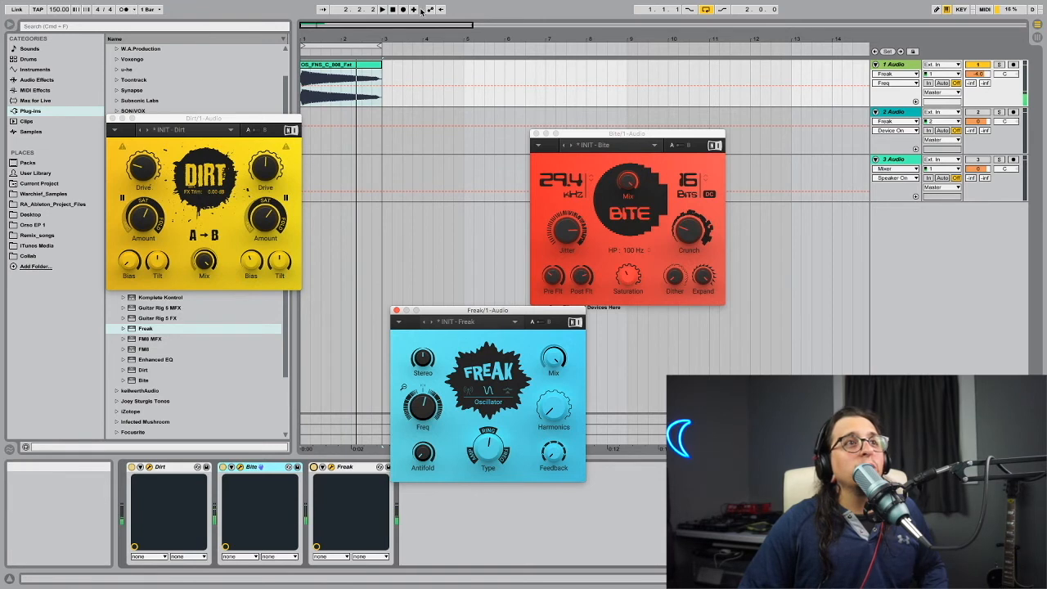
click(393, 11)
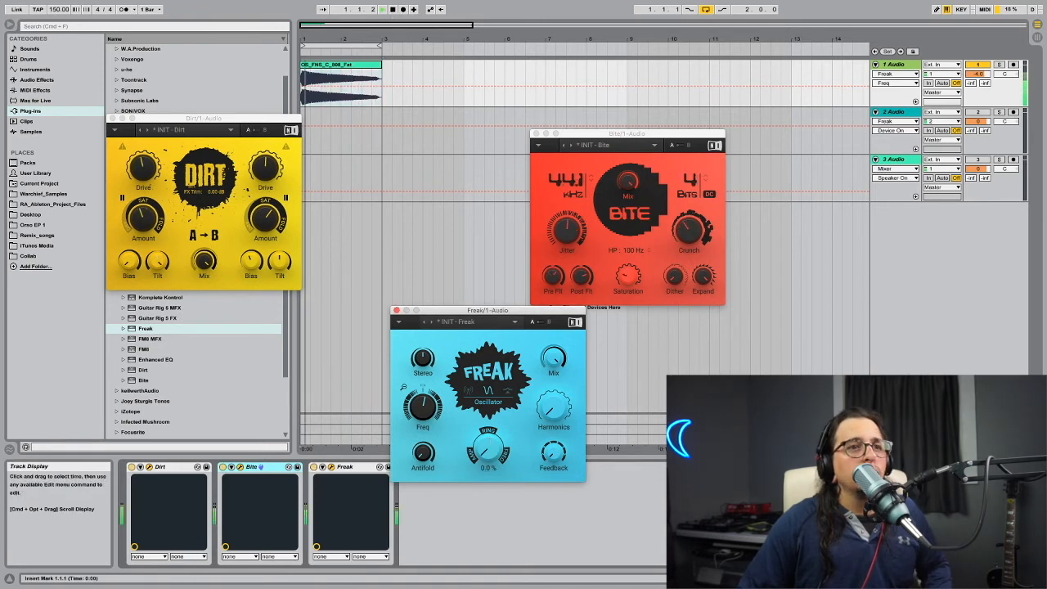
drag(488, 450, 488, 447)
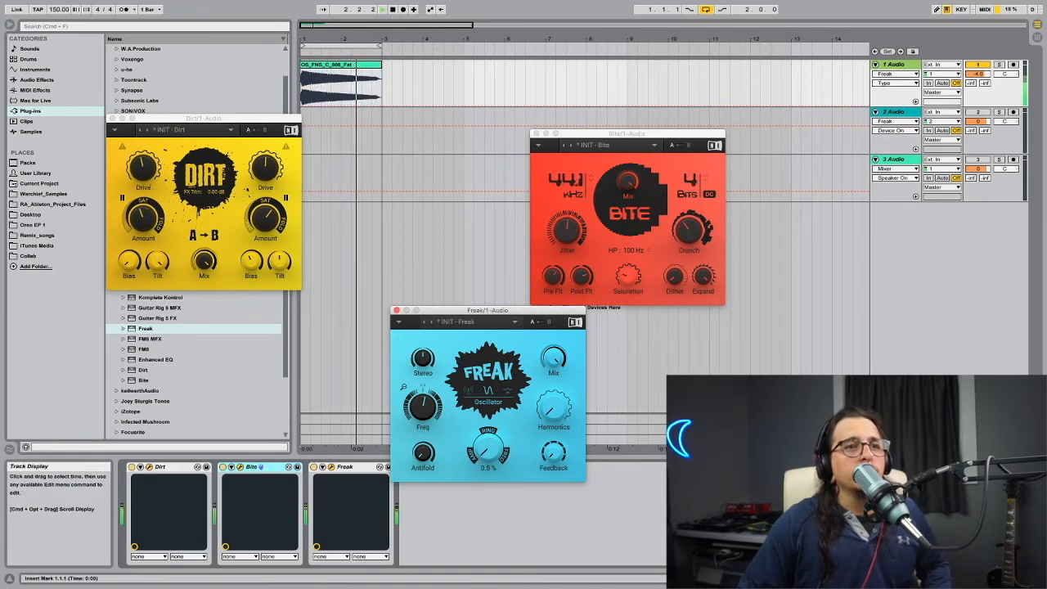